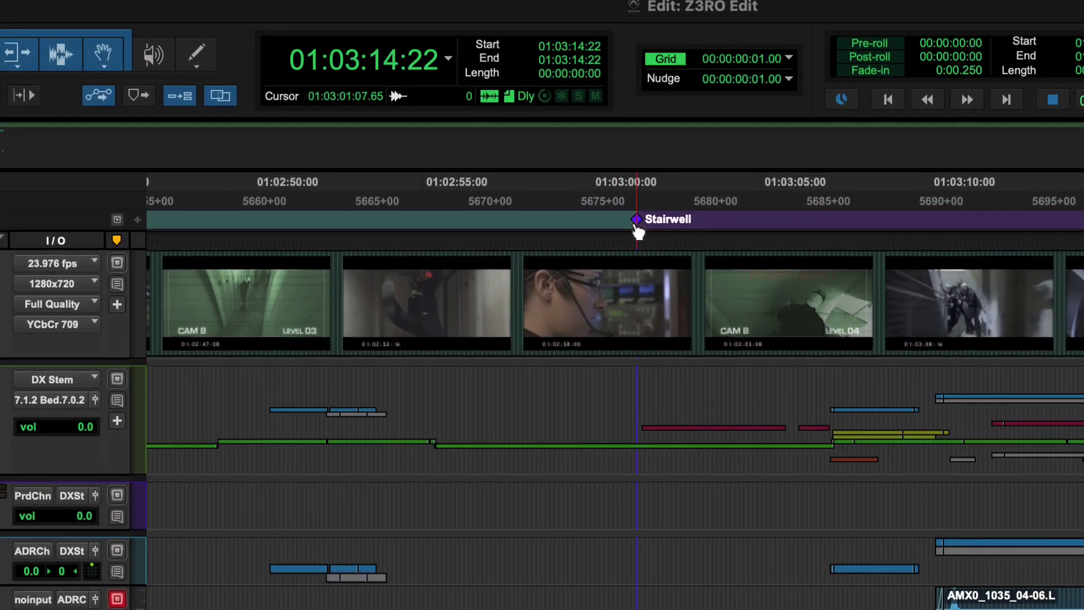
- Slide the Stairwell marker a few seconds later, to just before 01:03:05:00
mouse_move(638, 231)
mouse_down()
mouse_move(615, 234)
mouse_move(767, 235)
mouse_move(740, 236)
mouse_up()
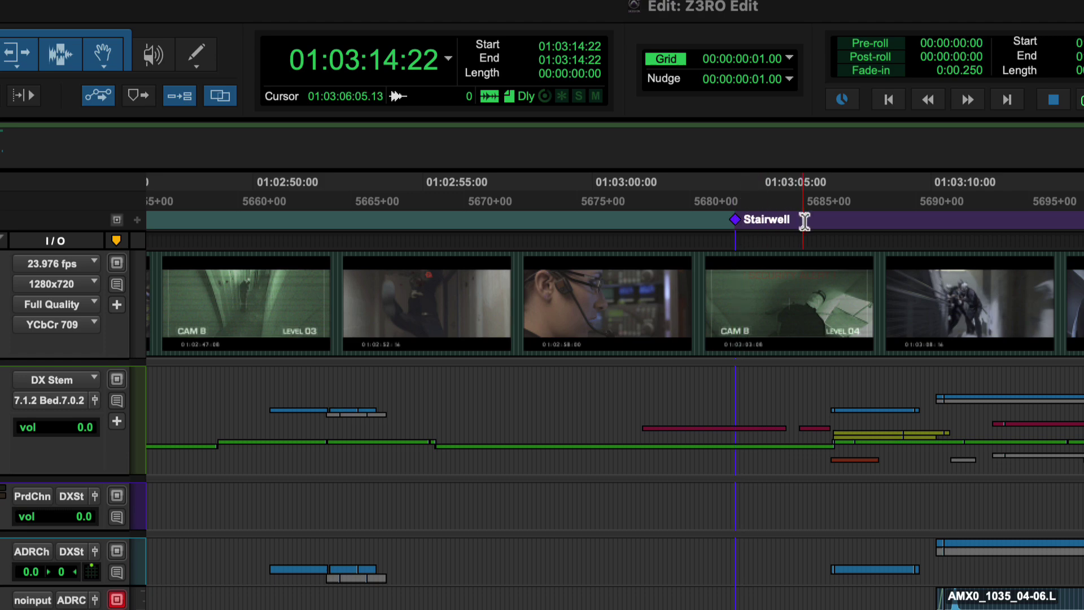
- Create marker 5, 'Gun Shots', in red at 01:03:08:15 after Stairwell
click(808, 221)
click(886, 226)
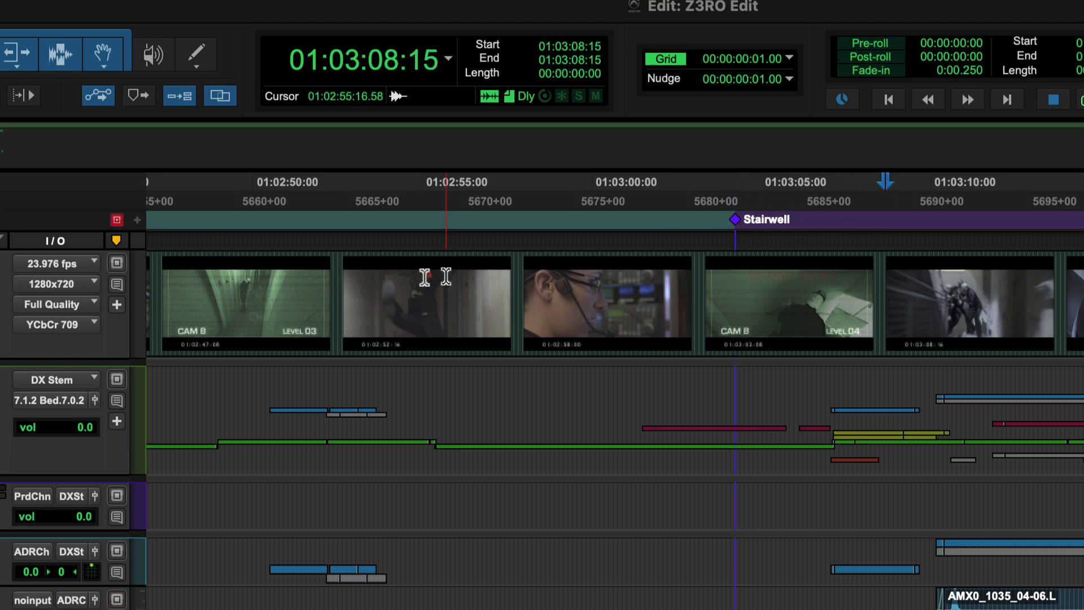
click(137, 220)
text(Gun Shots)
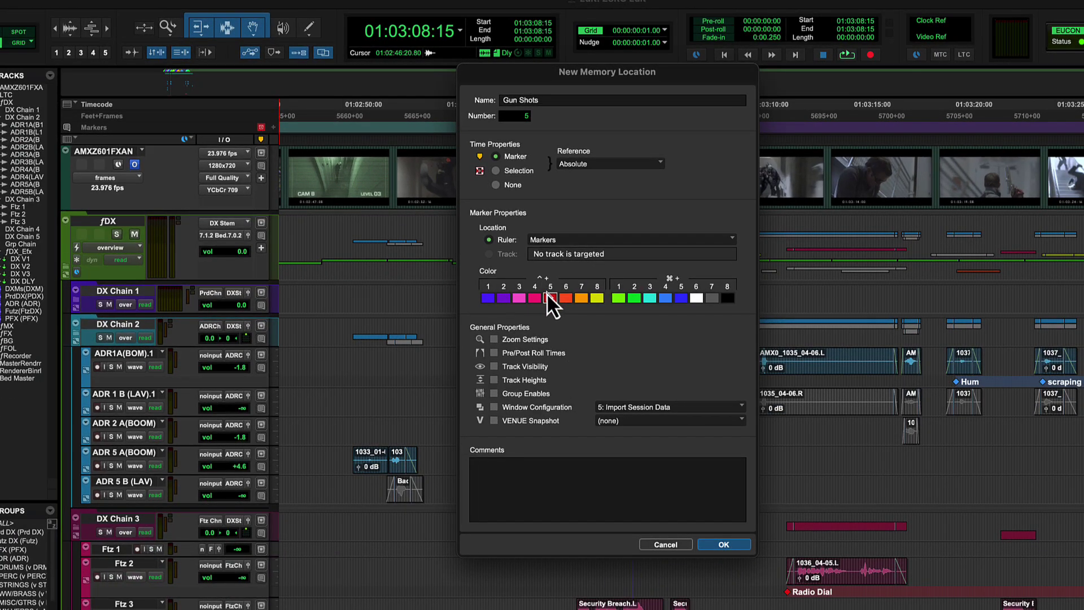
key(Return)
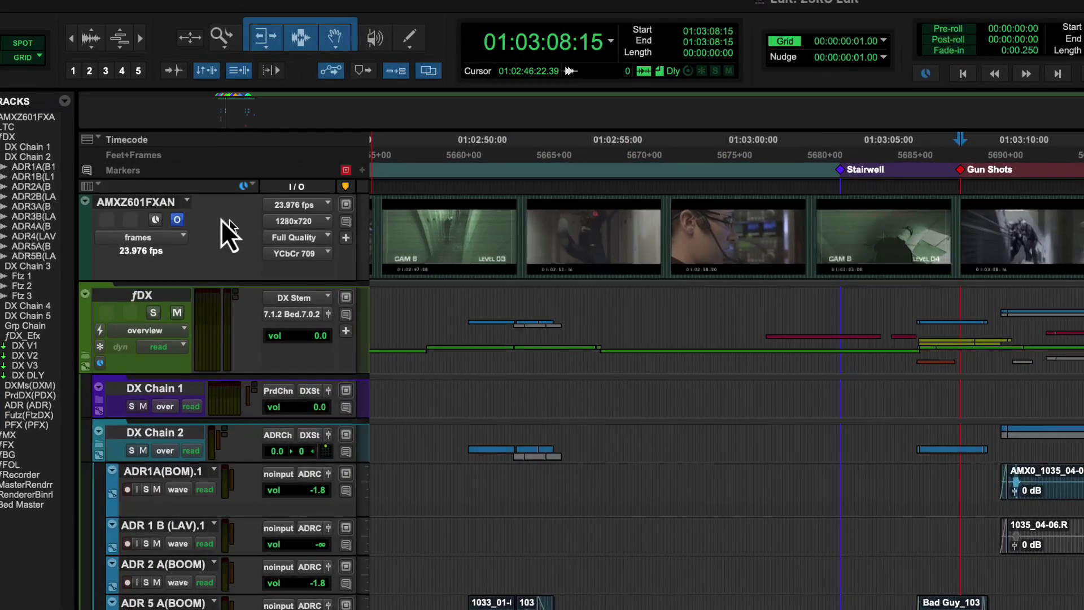
- Show the Markers 2, Markers 3 and Markers 4 rulers
click(91, 139)
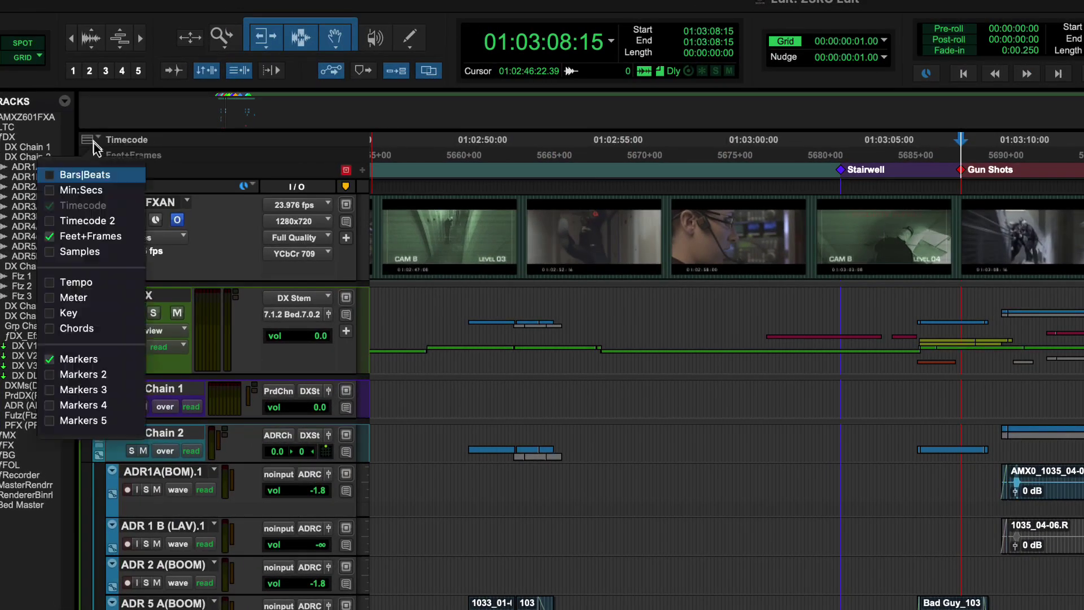
click(88, 374)
click(85, 390)
click(84, 405)
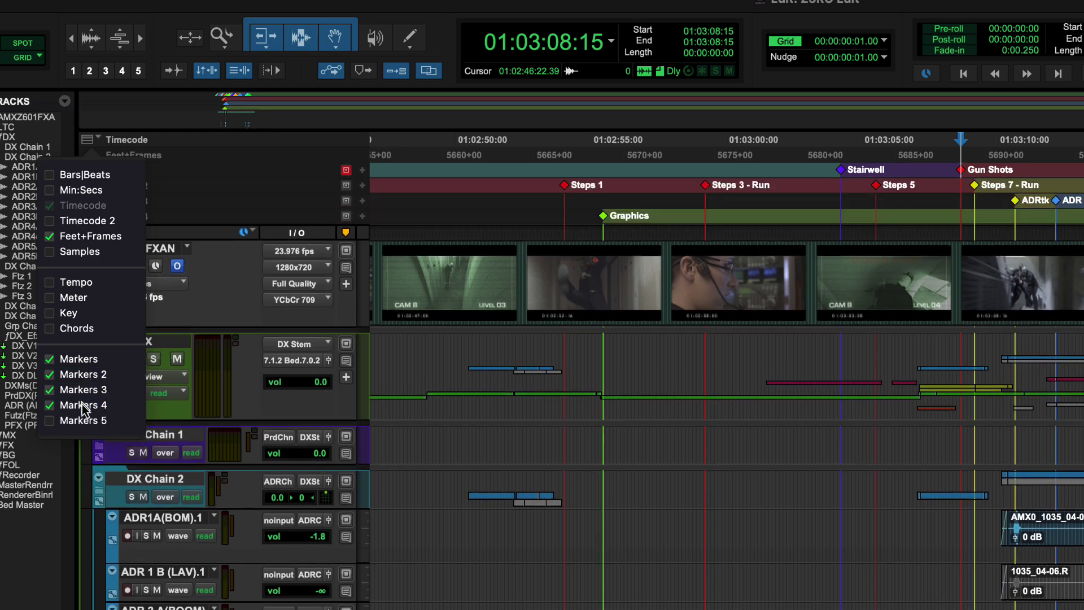
key(Escape)
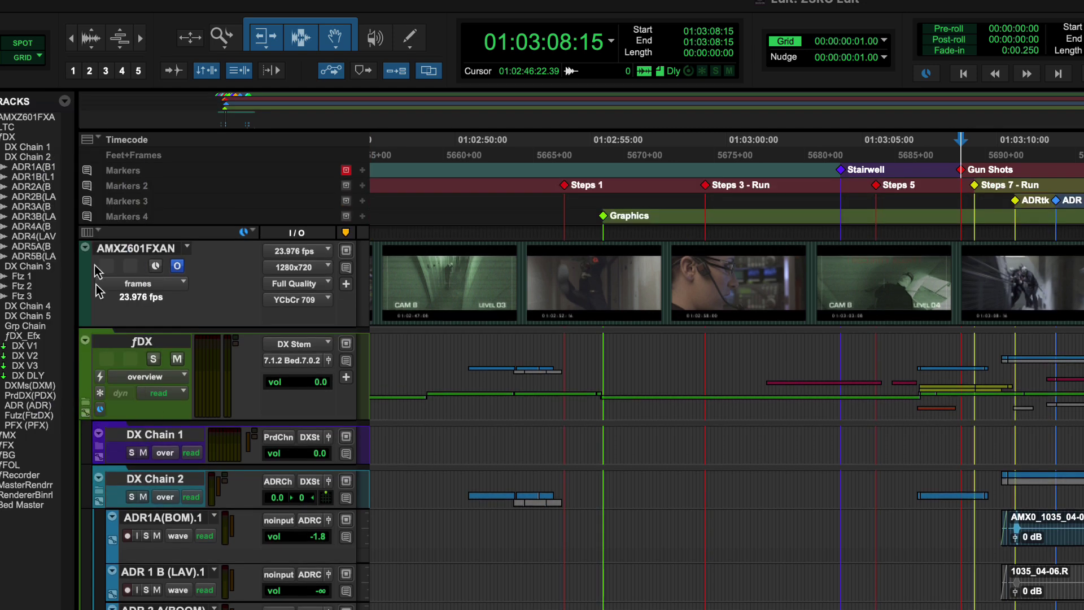
- Rename the first marker ruler to 'Main Ruler'
double_click(115, 176)
text(Main Ruler)
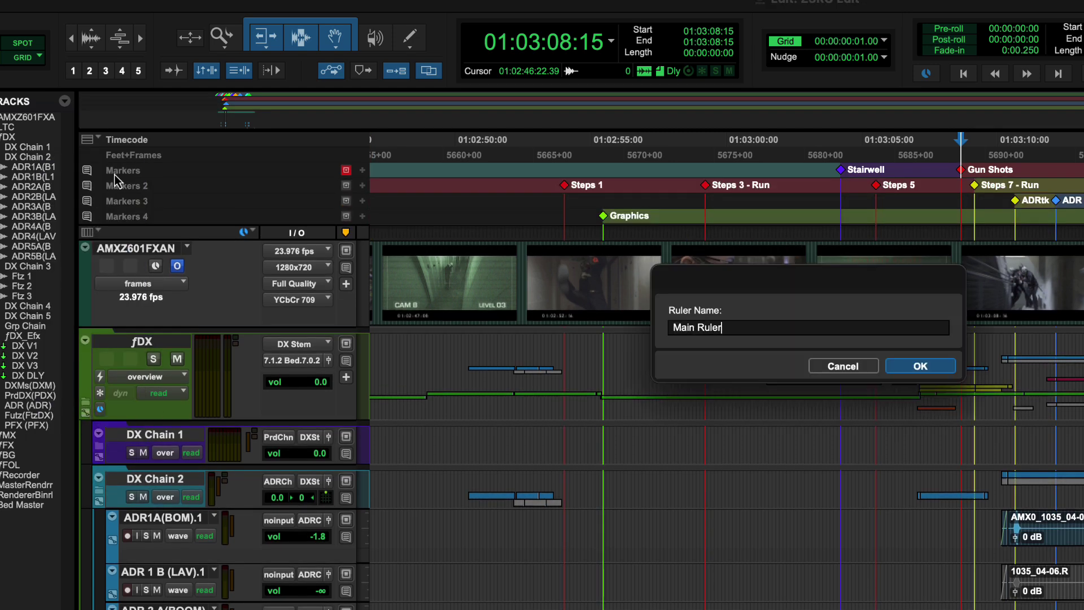
key(Return)
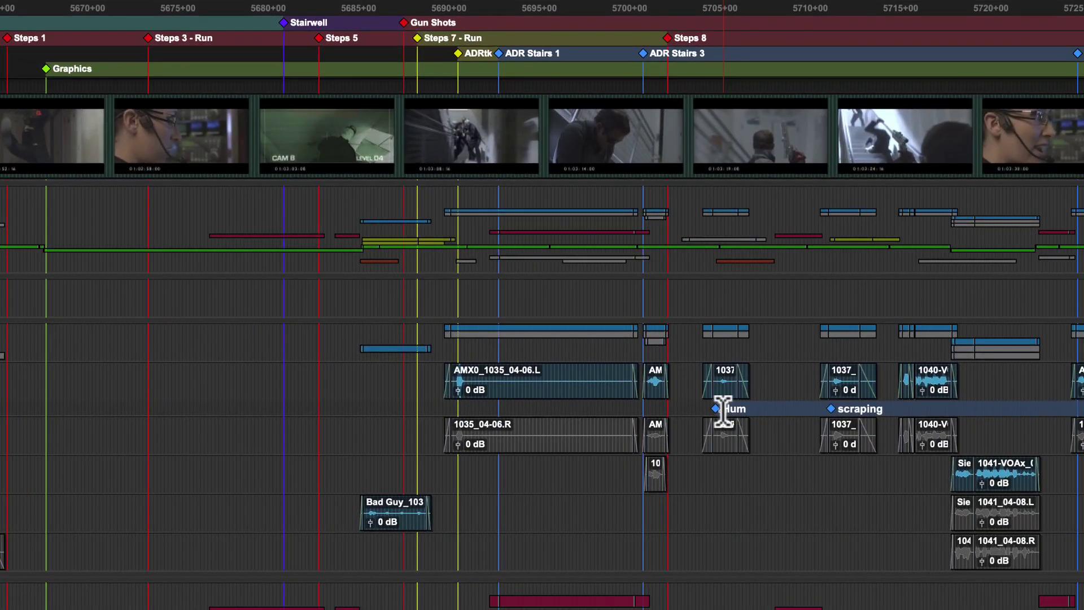
- Nudge the Hum marker slightly earlier and add a 'Stairs Rev 1' ruler marker
drag(715, 409, 705, 409)
key(KP_Enter)
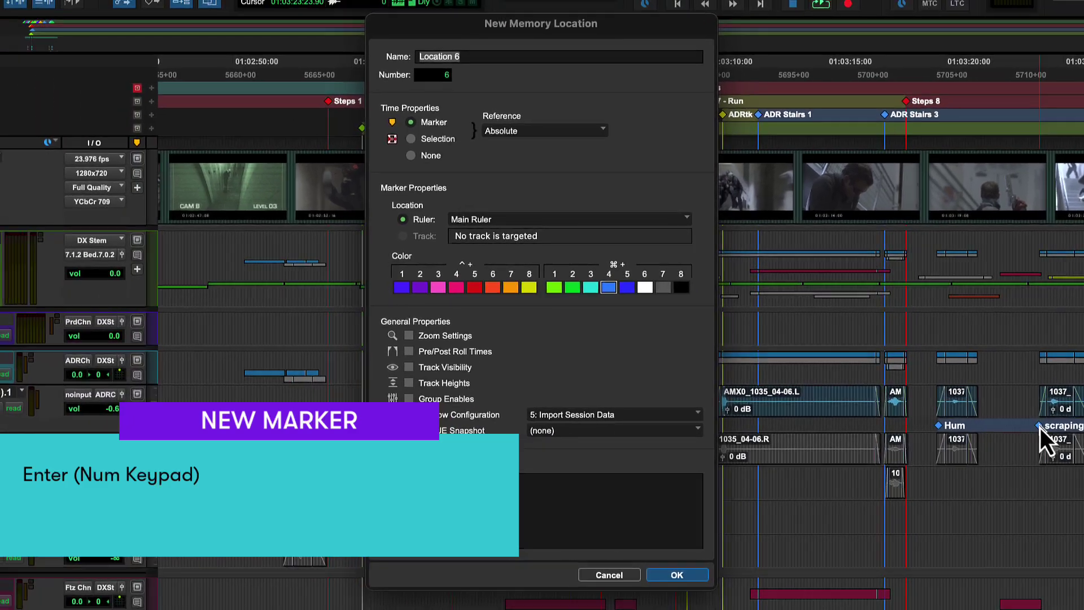
text(Sta)
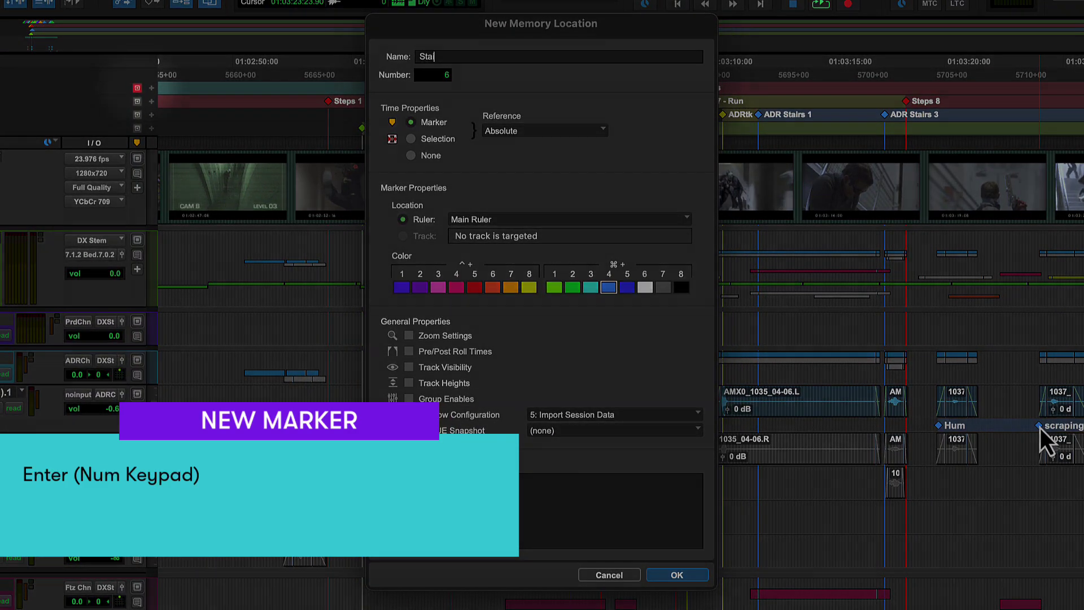
text(irs Rev 1)
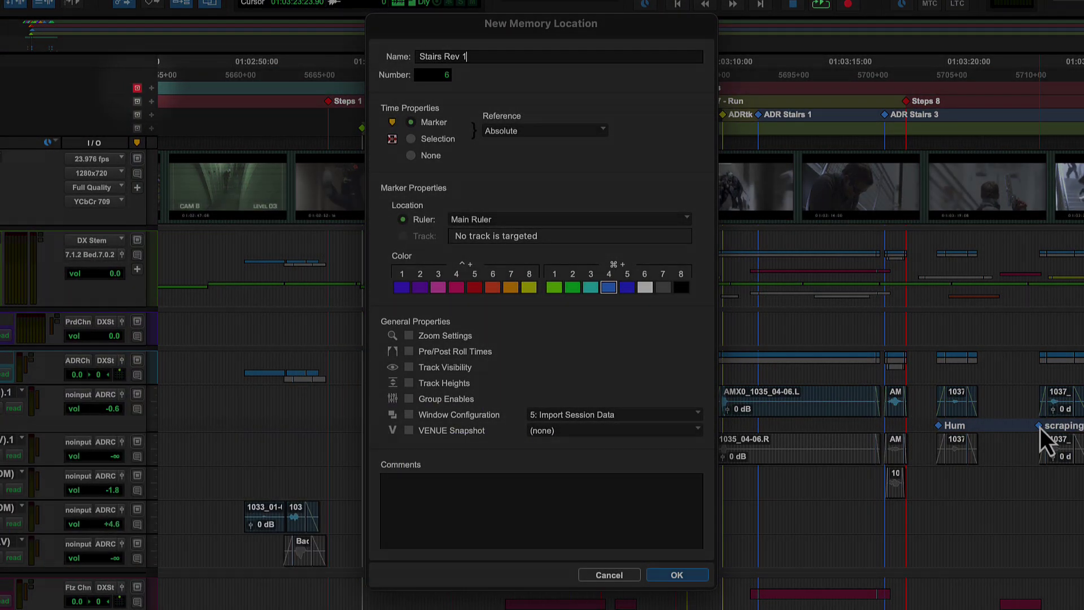
key(Return)
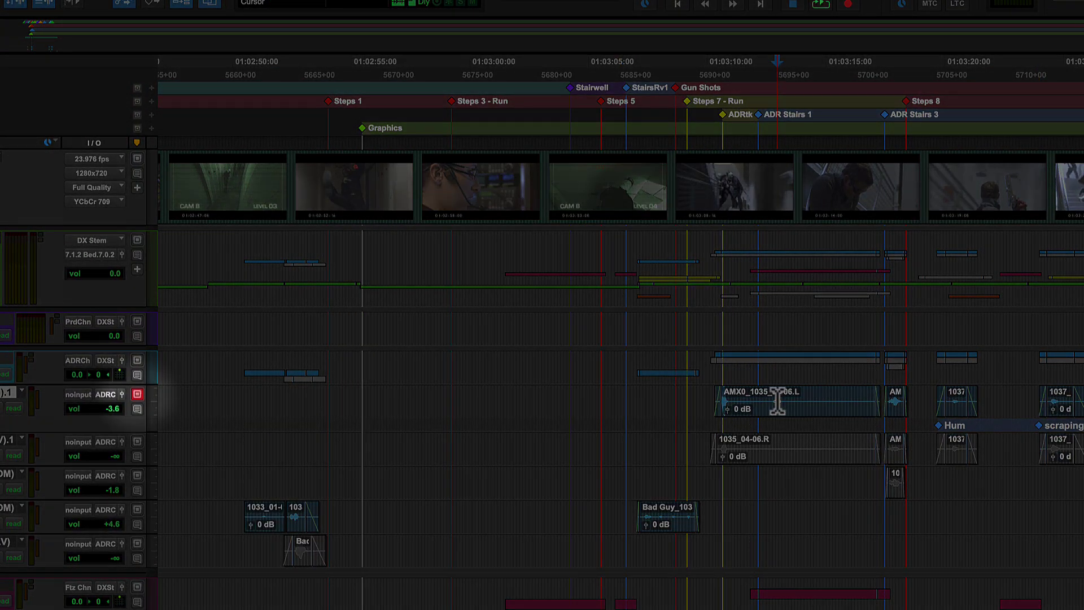
- Add a 'Whisper' track marker on the ADR 1 A (BOOM).1 track
key(KP_Enter)
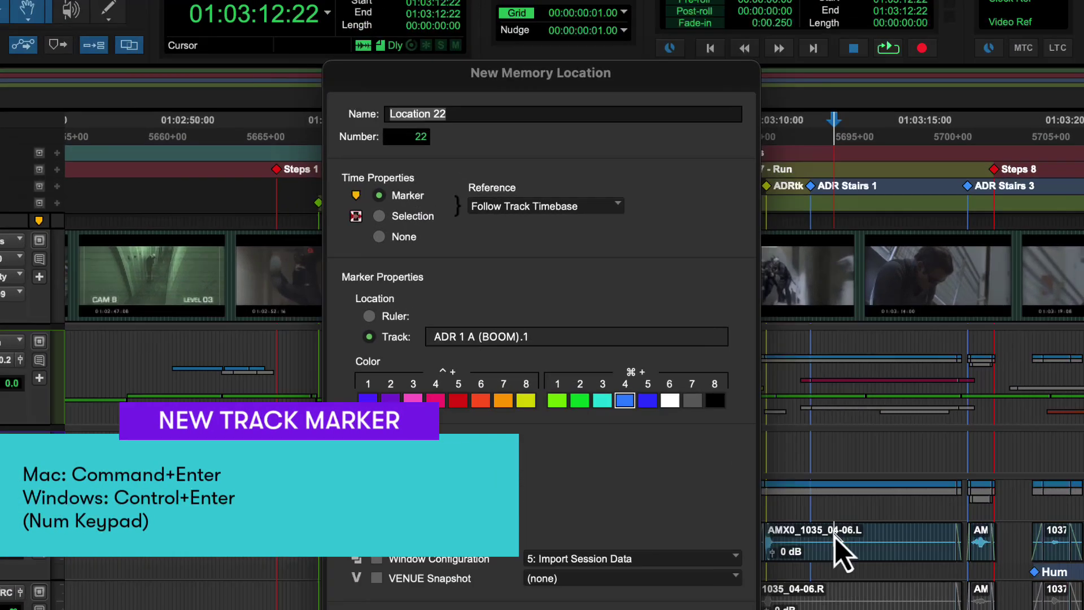
text(W)
text(hisper)
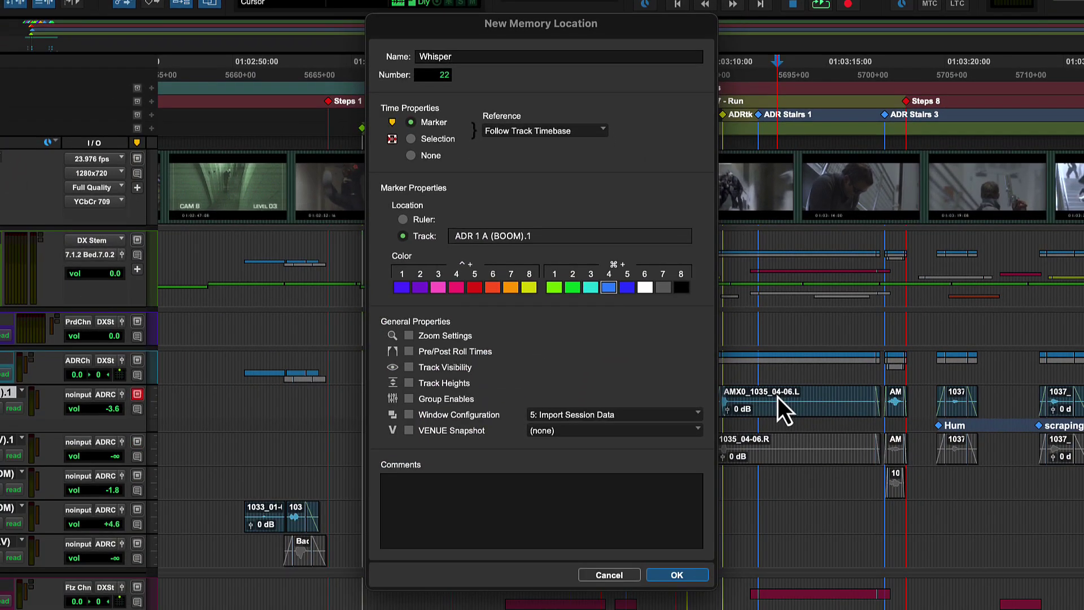
key(Return)
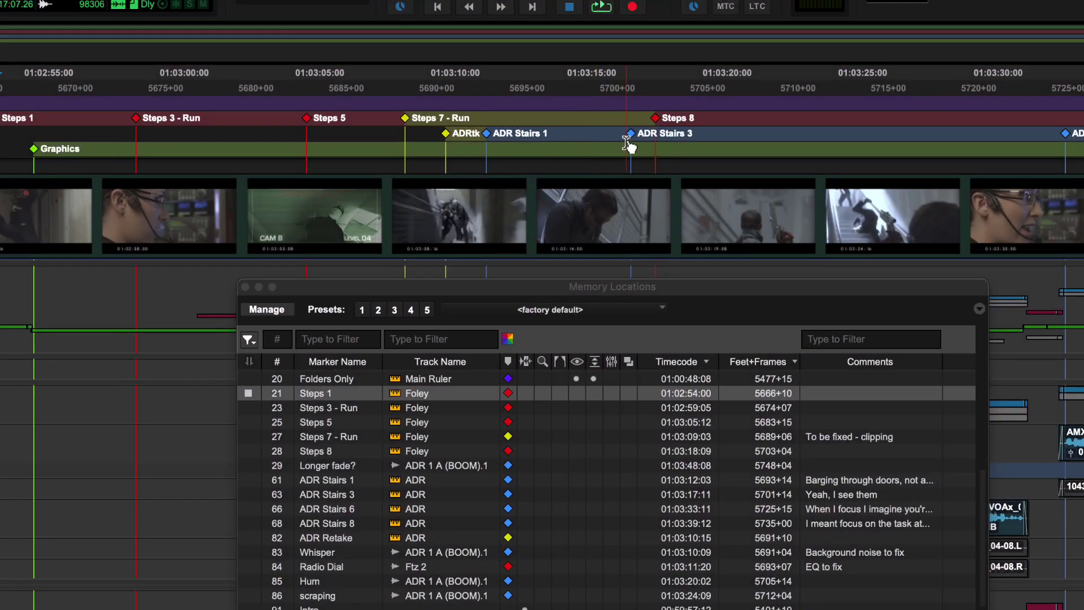
- Jump to ADR Stairs 3, 8 and 6 from Memory Locations, then delete ADR Stairs 8
click(630, 139)
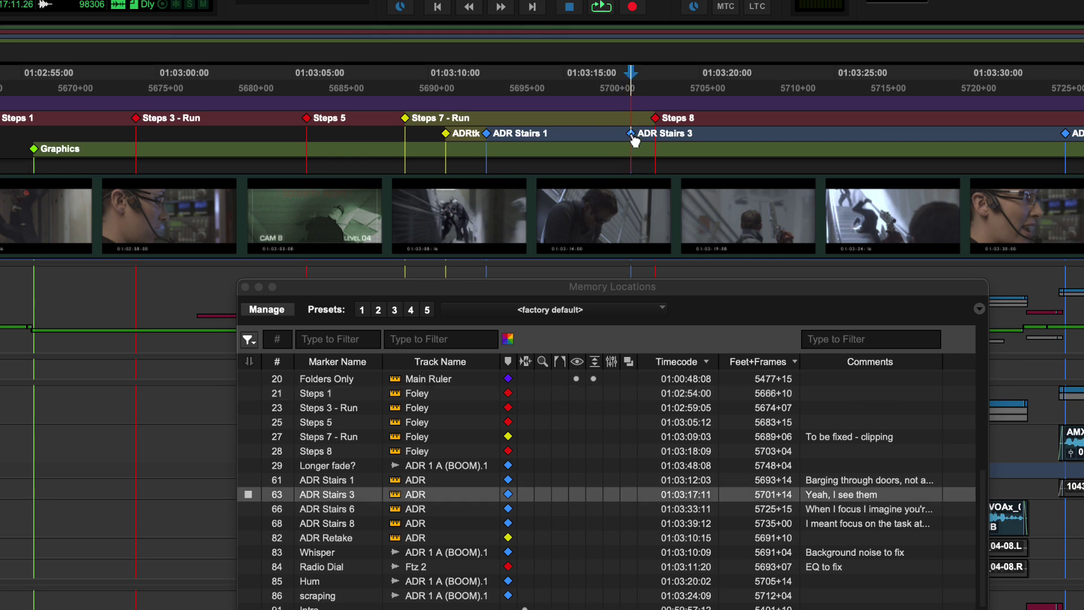
click(324, 529)
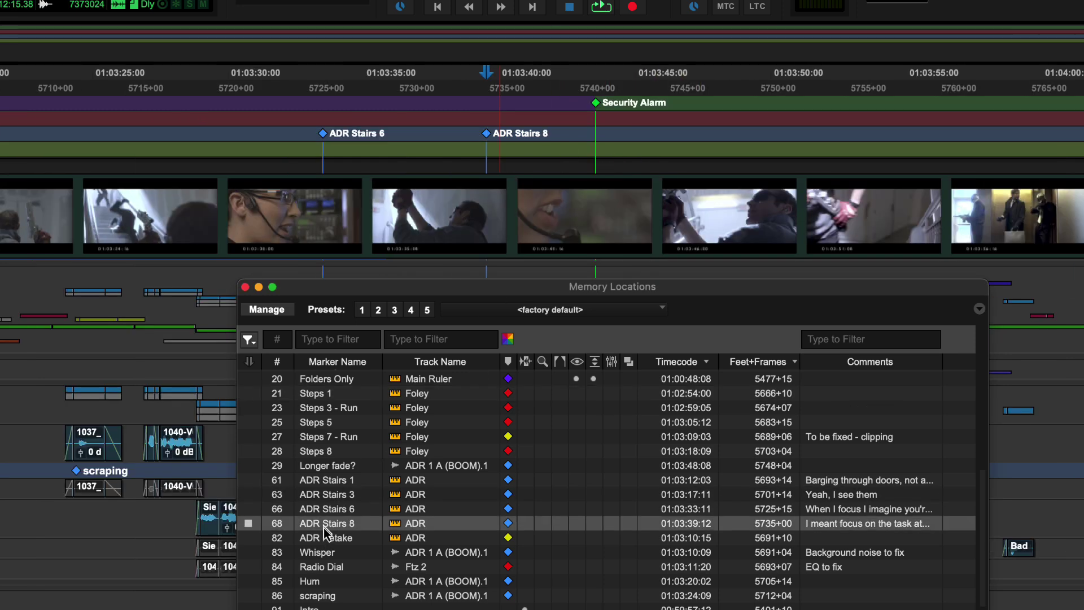
click(323, 134)
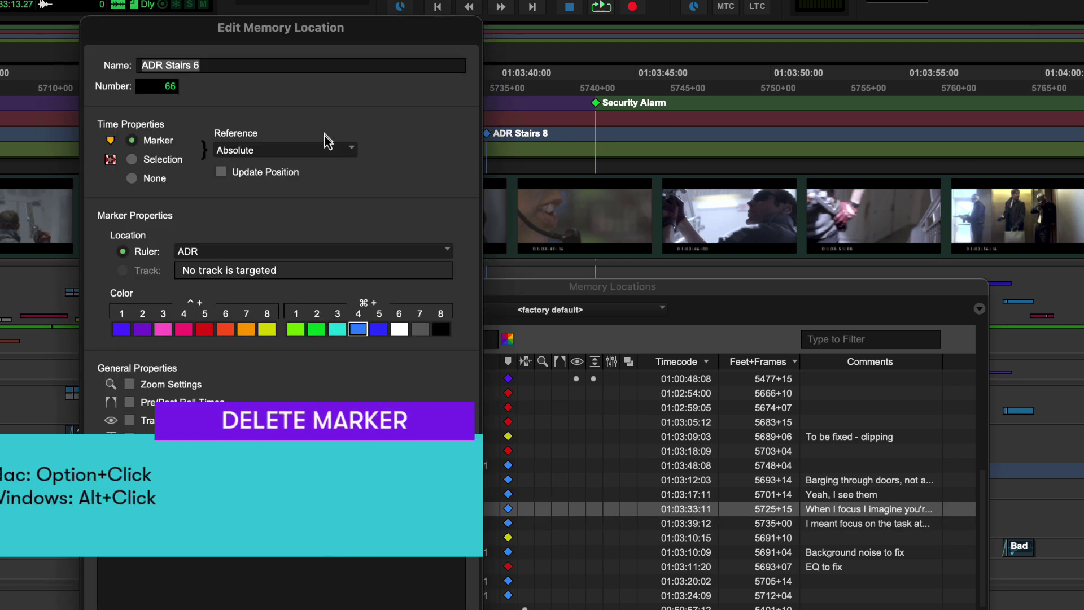
alt+click(487, 135)
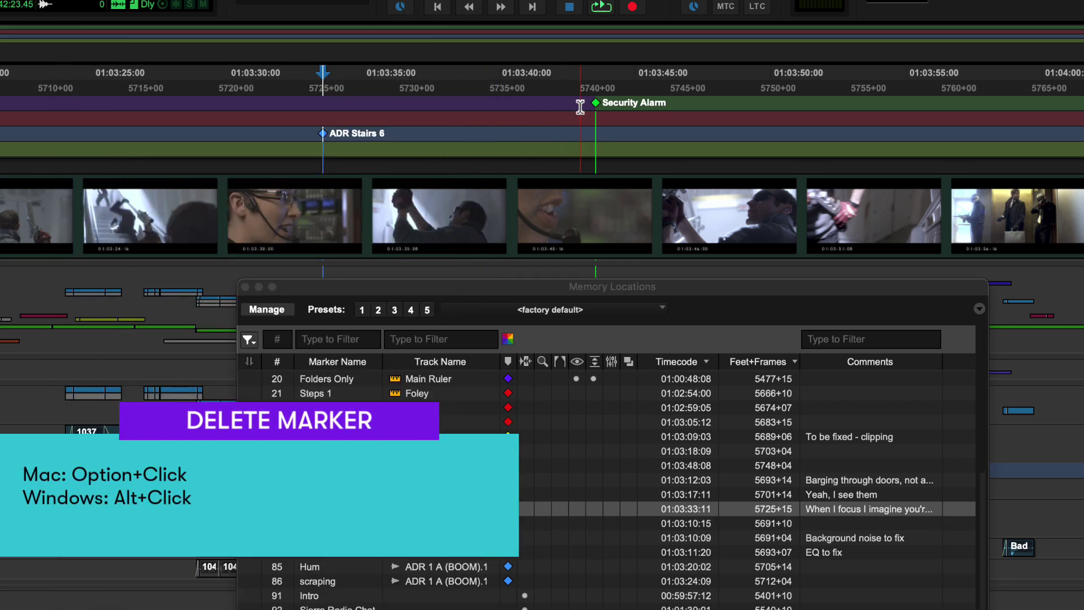
- Set Security Alarm's time properties to Selection and enable Zoom Settings recall
double_click(600, 111)
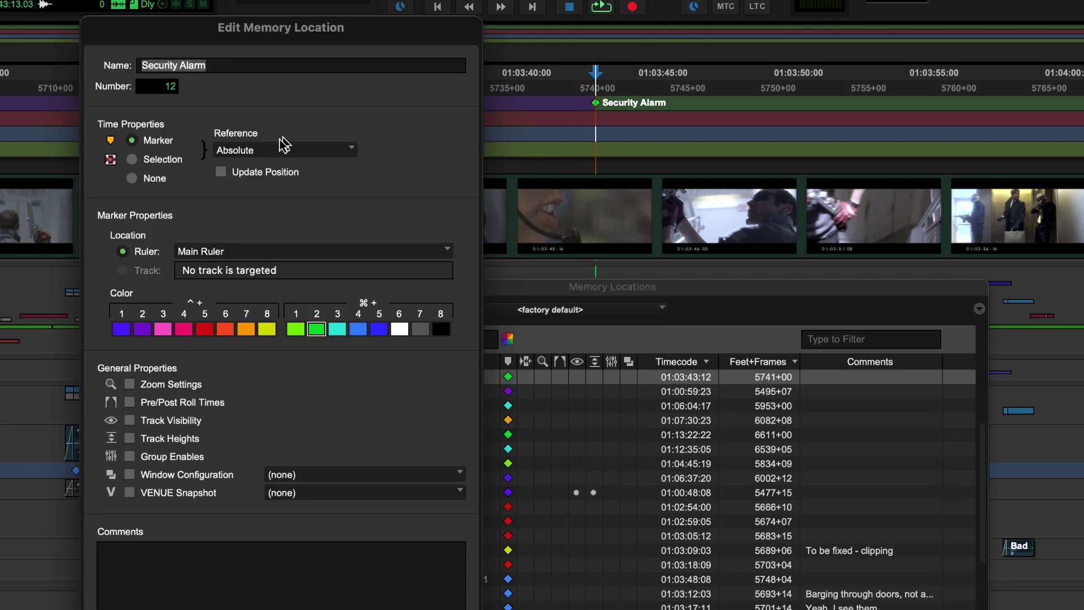
click(180, 162)
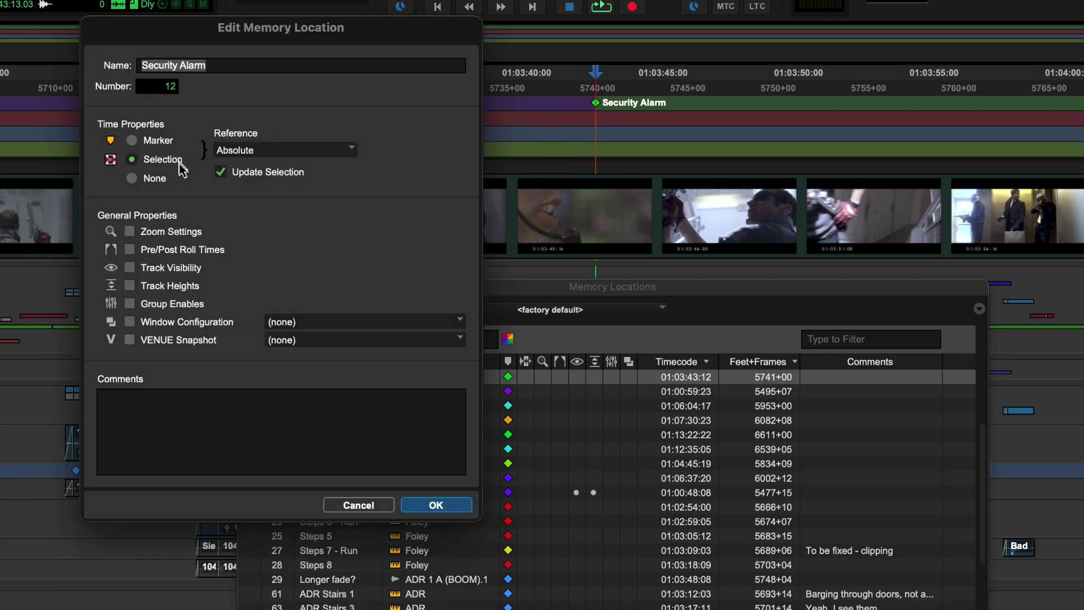
click(171, 235)
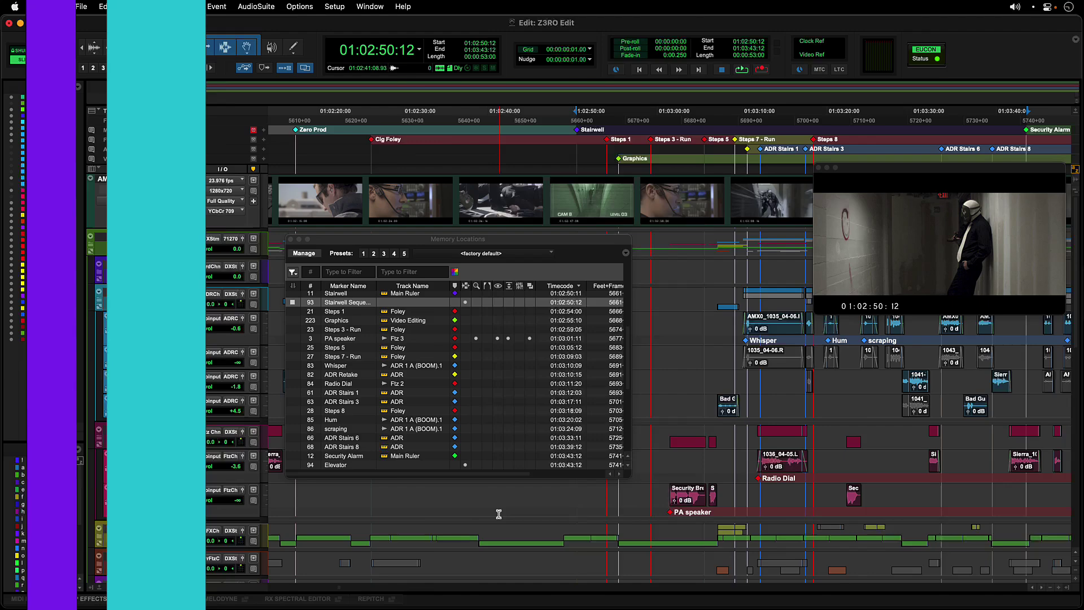
- Step to the next memory location, then recall marker 21, Steps 1, from the keypad
key(ctrl+alt+Right)
key(ctrl+alt+Right)
key(ctrl+alt+Right)
key(ctrl+alt+Right)
key(ctrl+alt+Right)
key(ctrl+alt+Right)
key(ctrl+alt+Right)
key(ctrl+alt+Right)
key(ctrl+alt+Right)
key(ctrl+alt+Right)
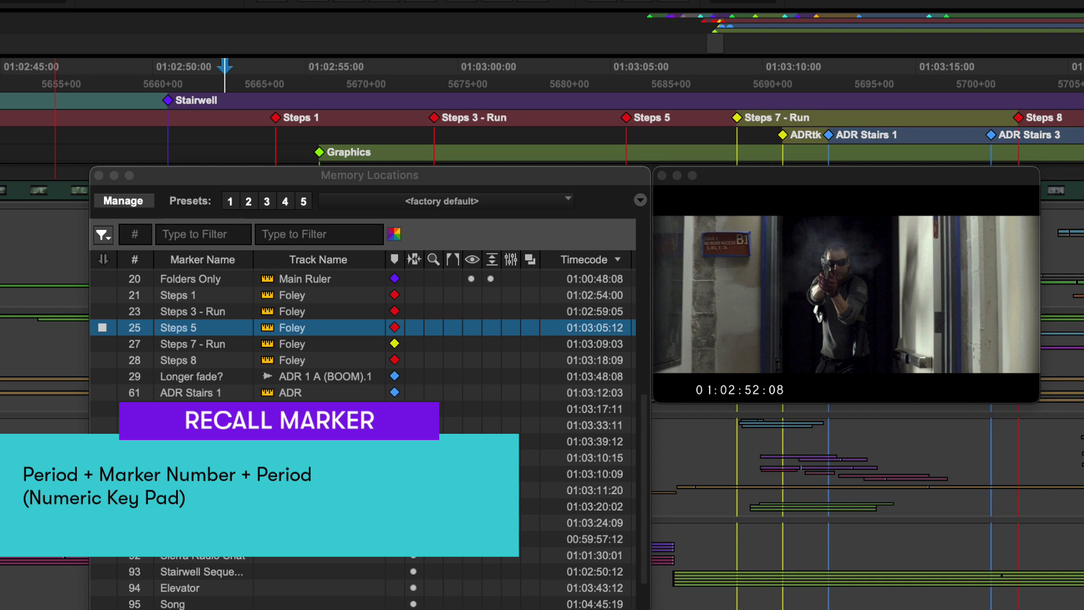
key(KP_Decimal)
key(KP_2)
key(KP_1)
key(KP_Decimal)
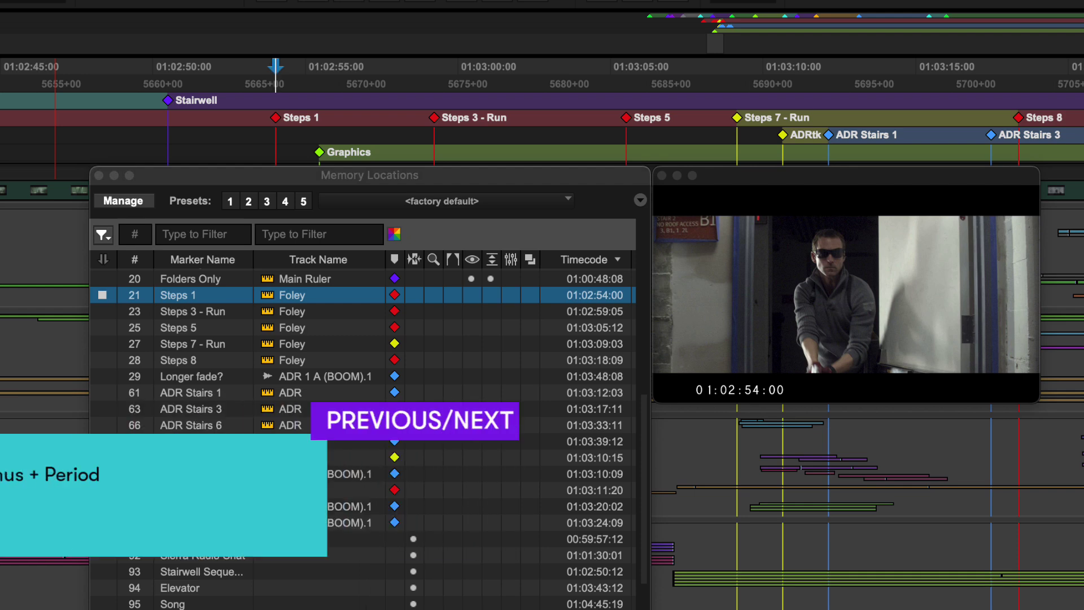
- Step forward and back through the Foley markers, from Steps 3 - Run to Steps 7 - Run
key(KP_Decimal)
key(KP_Add)
key(KP_Decimal)
key(KP_Decimal)
key(KP_Add)
key(KP_Decimal)
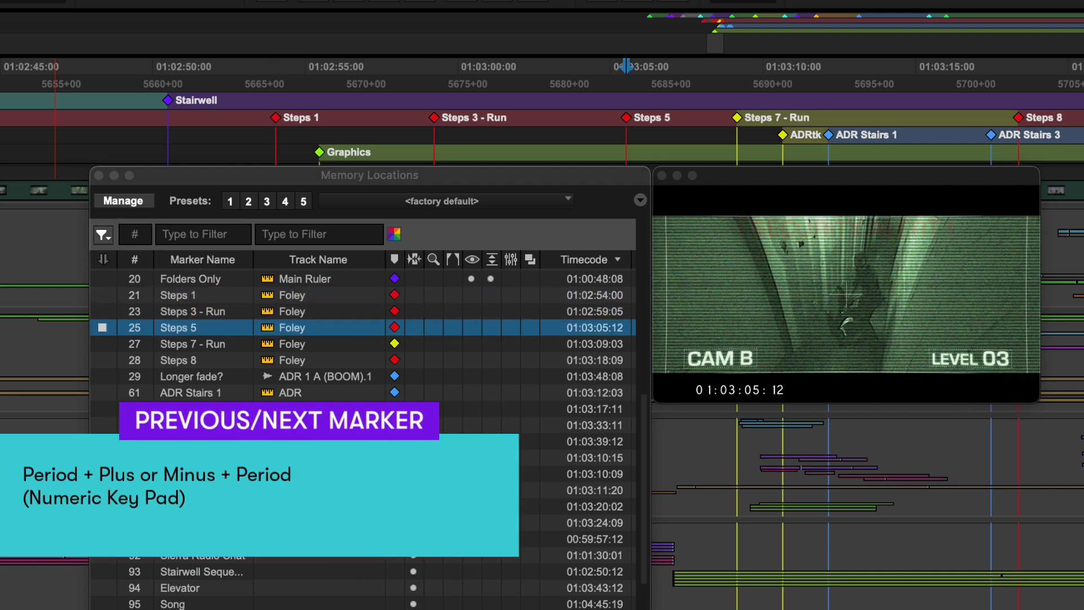
key(KP_Decimal)
key(KP_Add)
key(KP_Decimal)
key(KP_Decimal)
key(KP_Subtract)
key(KP_Decimal)
key(KP_Decimal)
key(KP_Subtract)
key(KP_Decimal)
key(KP_Decimal)
key(KP_Add)
key(KP_Decimal)
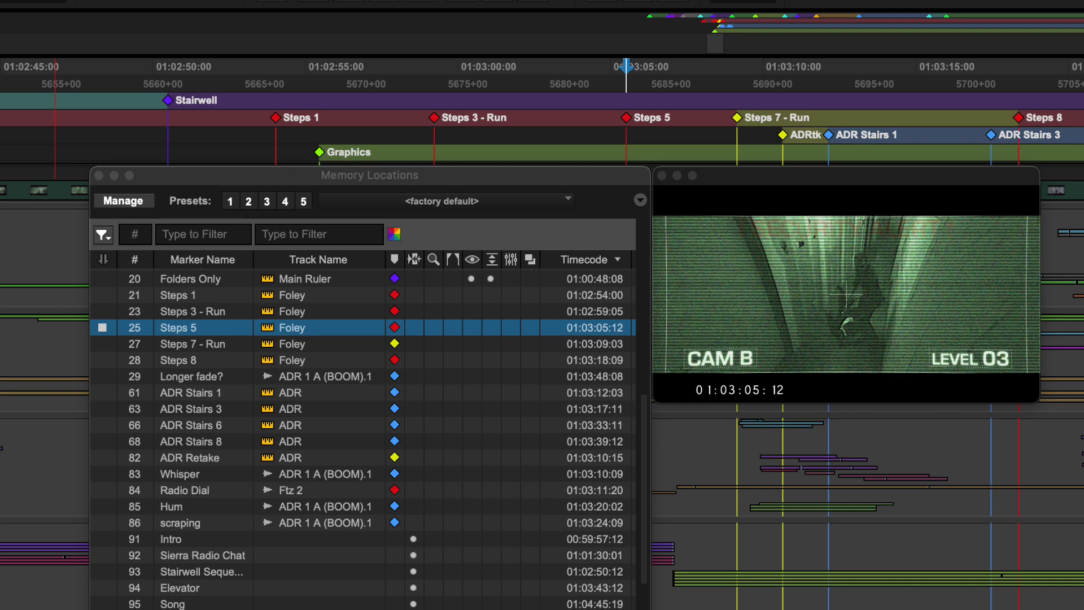
- Move the playhead to 01:02:57:10, then recall marker 25, Steps 5
click(378, 83)
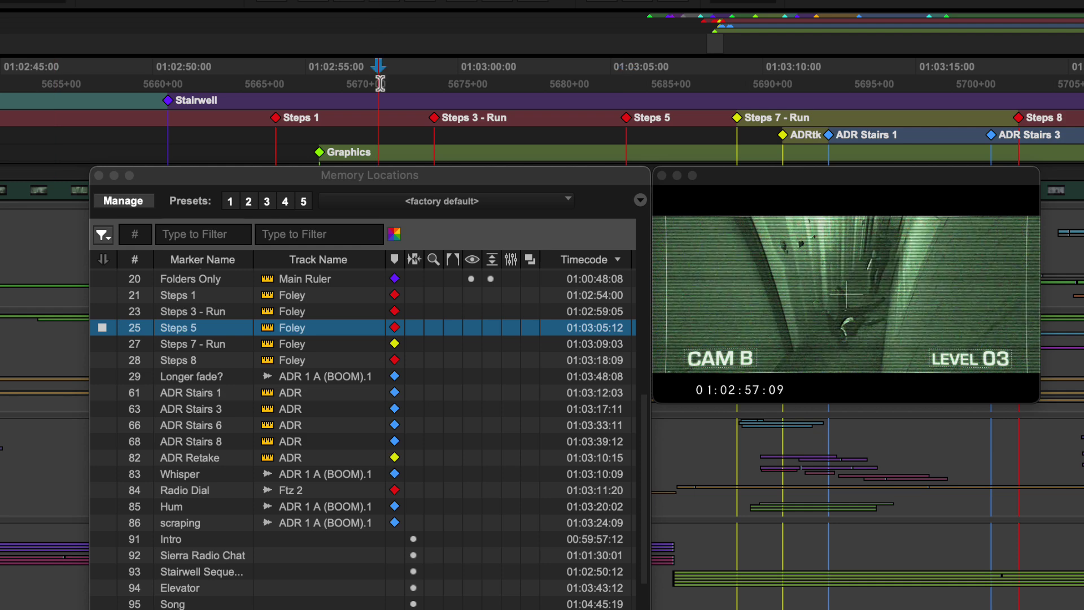
click(380, 83)
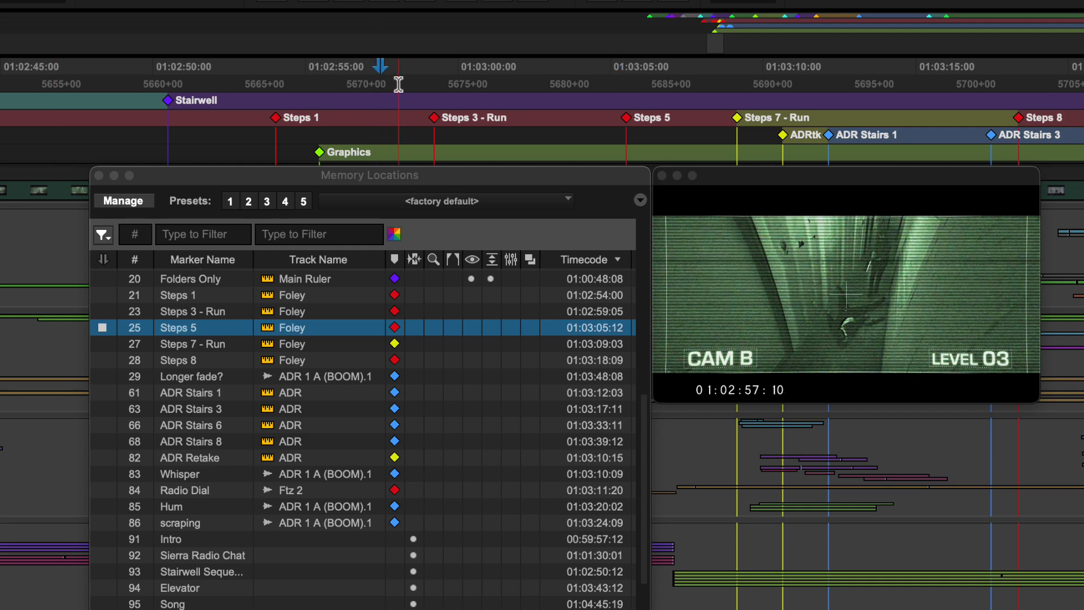
key(KP_Decimal)
key(KP_2)
key(KP_5)
key(KP_Decimal)
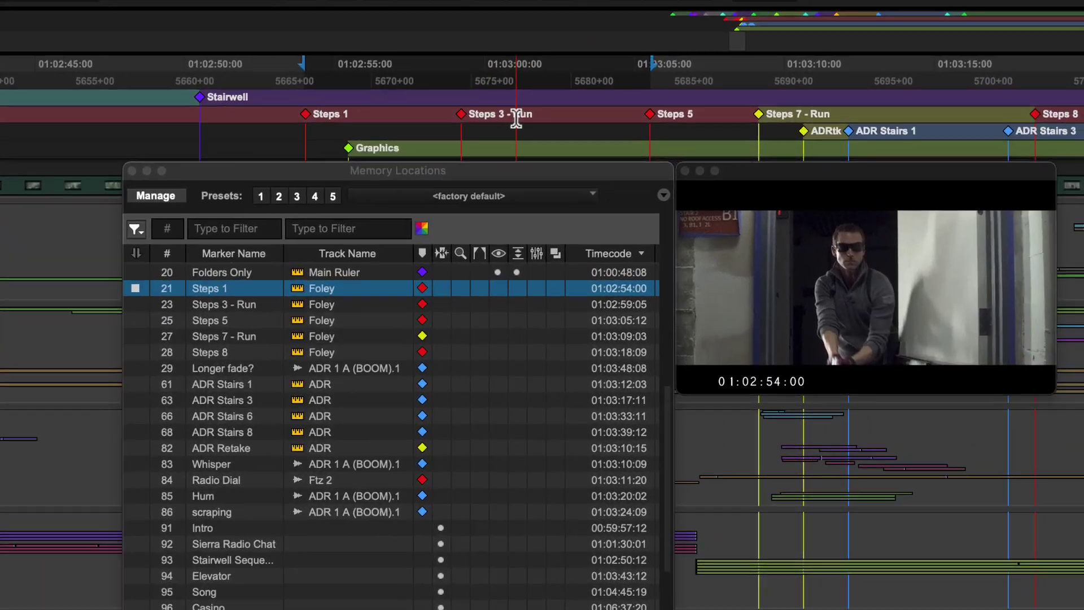
- Jump to the Steps 3 - Run marker, then place the playhead near 01:02:56
click(776, 73)
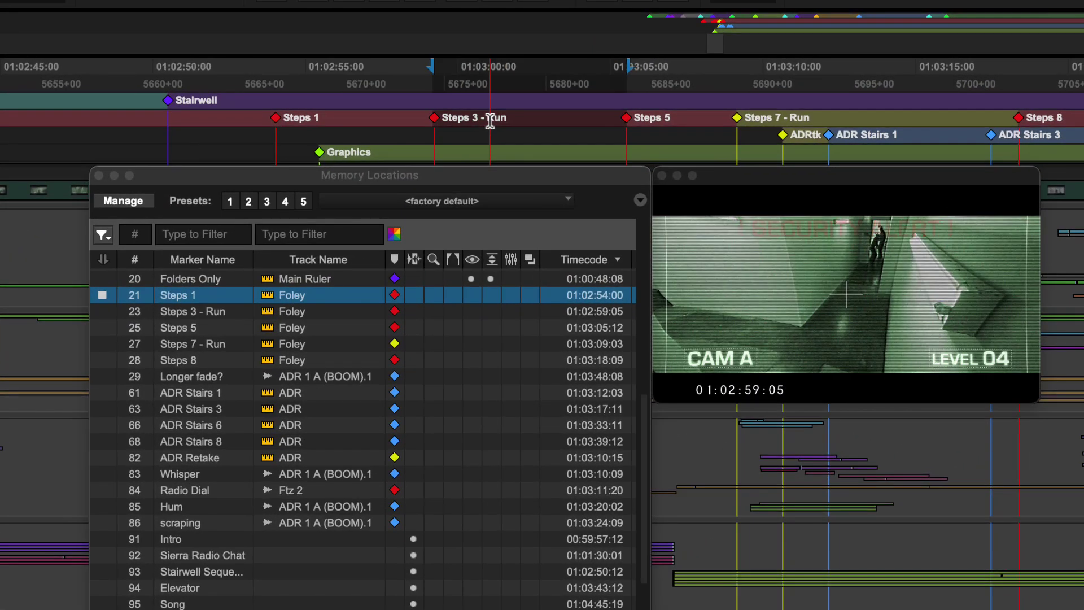
click(643, 124)
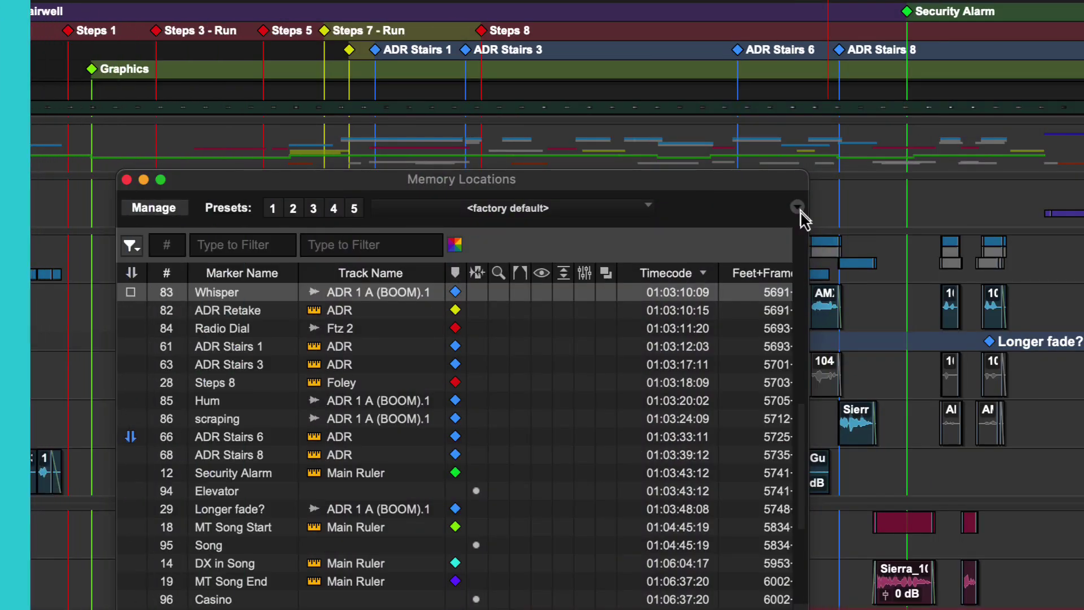
- Enable Follow Timeline Position in the Memory Locations options and move the playhead later
click(797, 209)
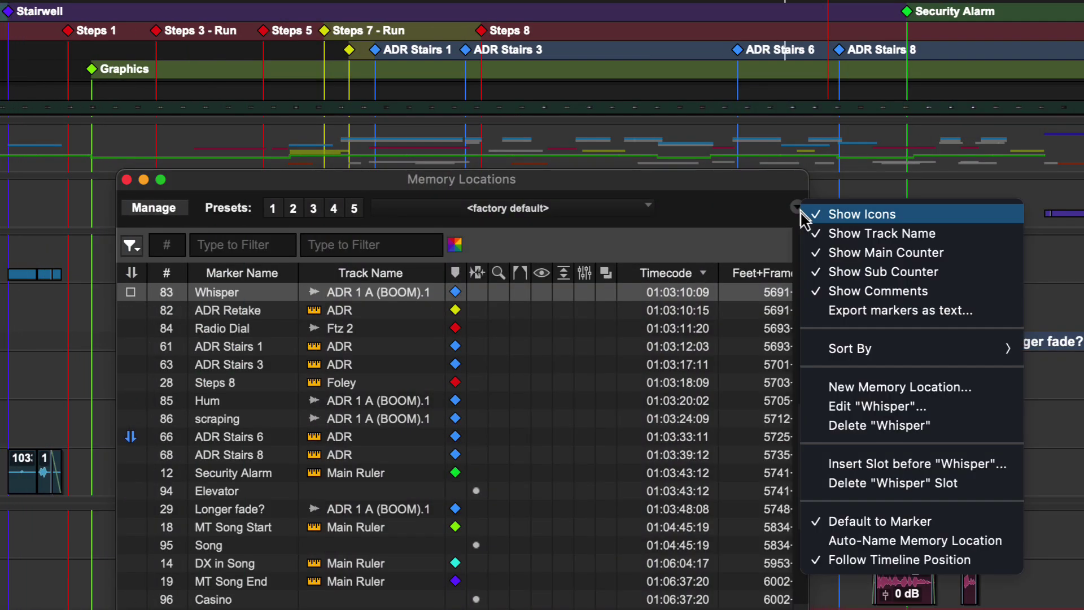
click(855, 561)
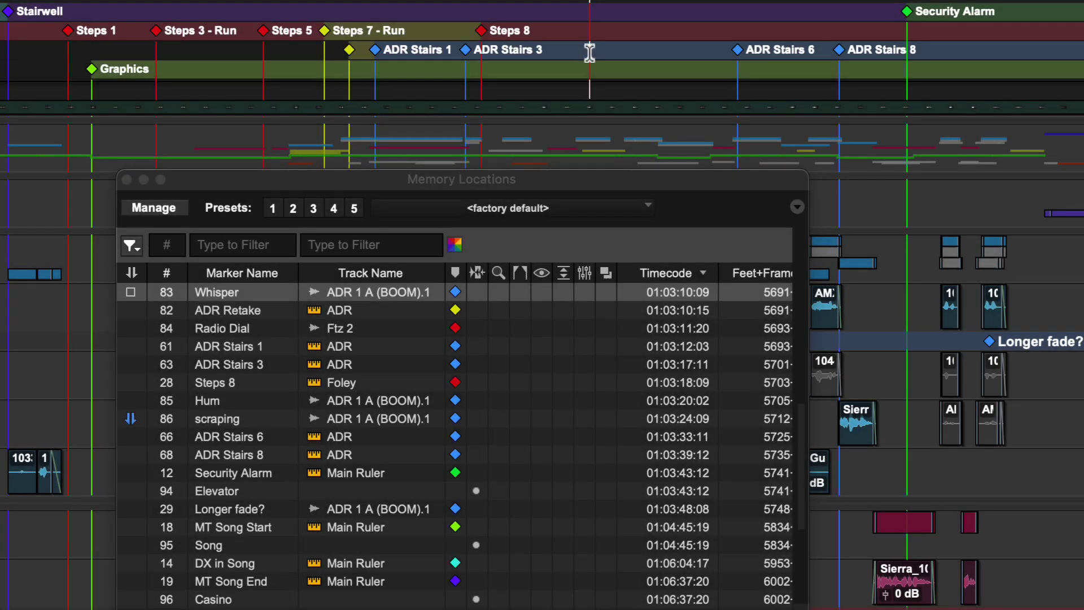
click(623, 52)
- Move through the ADR Stairs markers and select the span from ADR Stairs 1 to ADR Stairs 8
click(799, 51)
click(869, 56)
click(432, 52)
drag(432, 52, 875, 55)
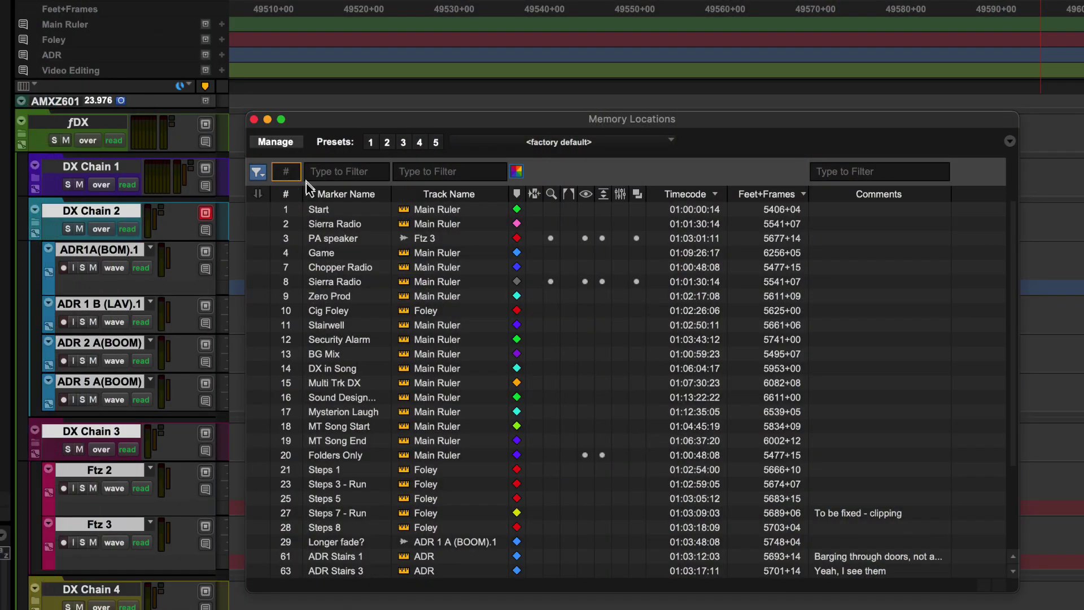
- Filter Memory Locations by number '11', name 'adr' and track 'fol', clearing each
text(11)
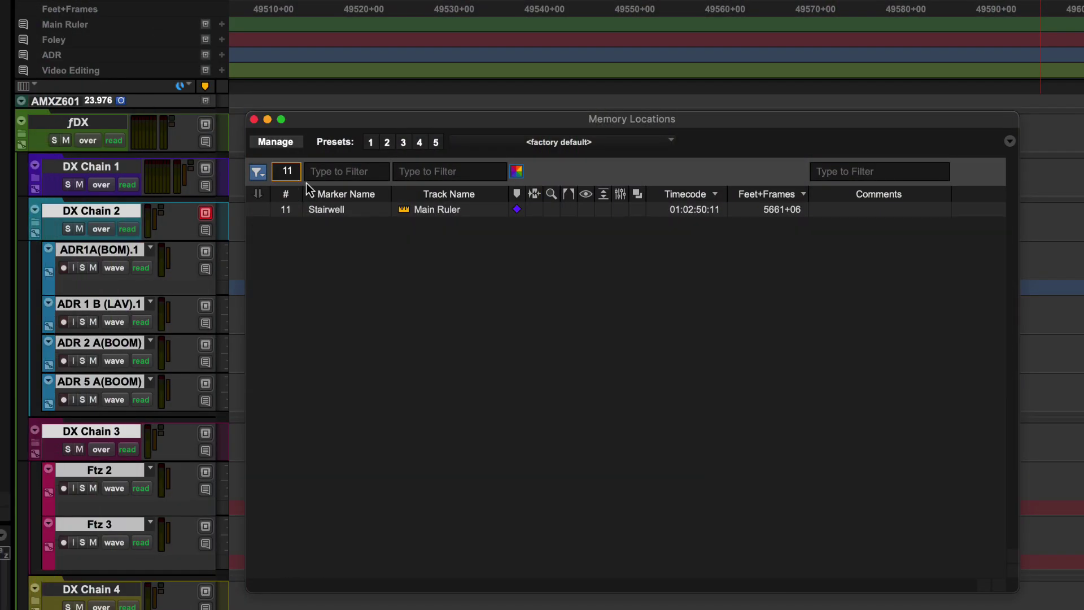
key(BackSpace)
key(BackSpace)
click(332, 172)
text(adr)
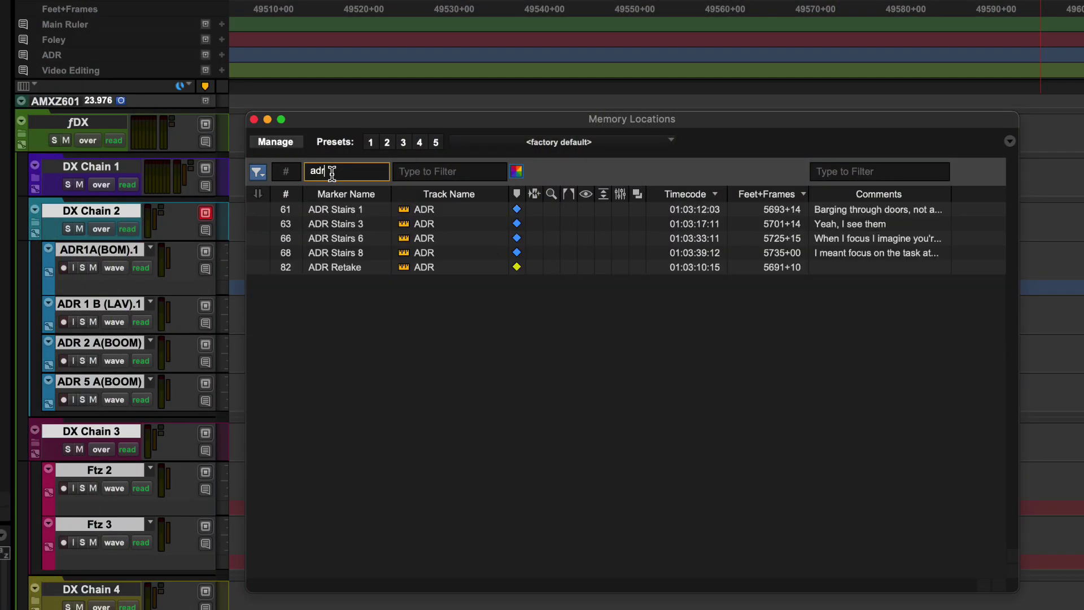
key(BackSpace)
key(BackSpace)
key(BackSpace)
click(410, 171)
text(foley)
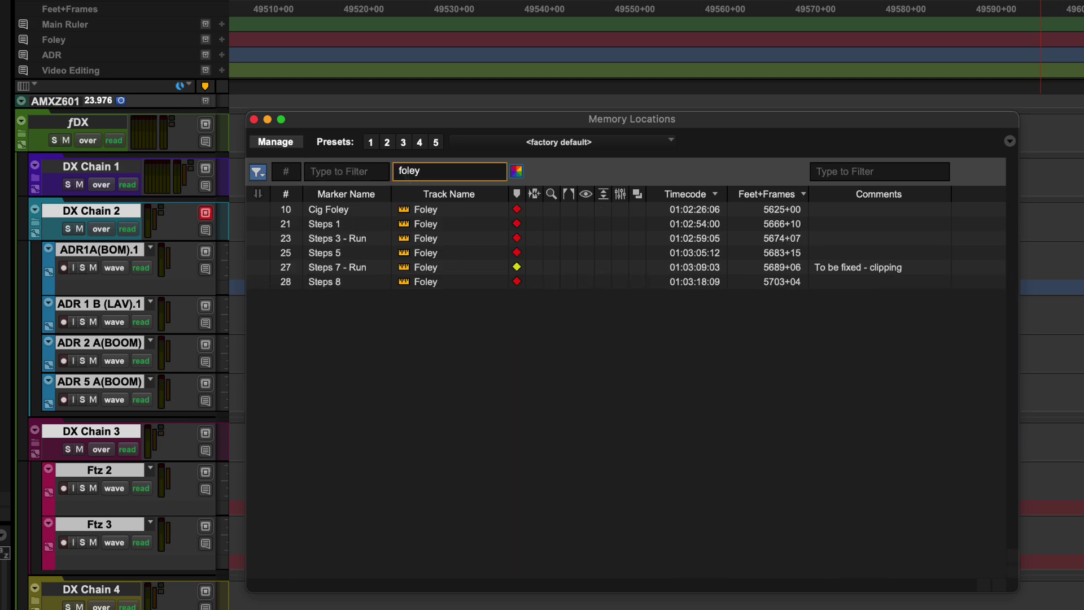
key(BackSpace)
key(BackSpace)
key(BackSpace)
key(BackSpace)
key(BackSpace)
- Filter the list to only green markers, then restore all colours
click(516, 171)
click(655, 112)
click(546, 139)
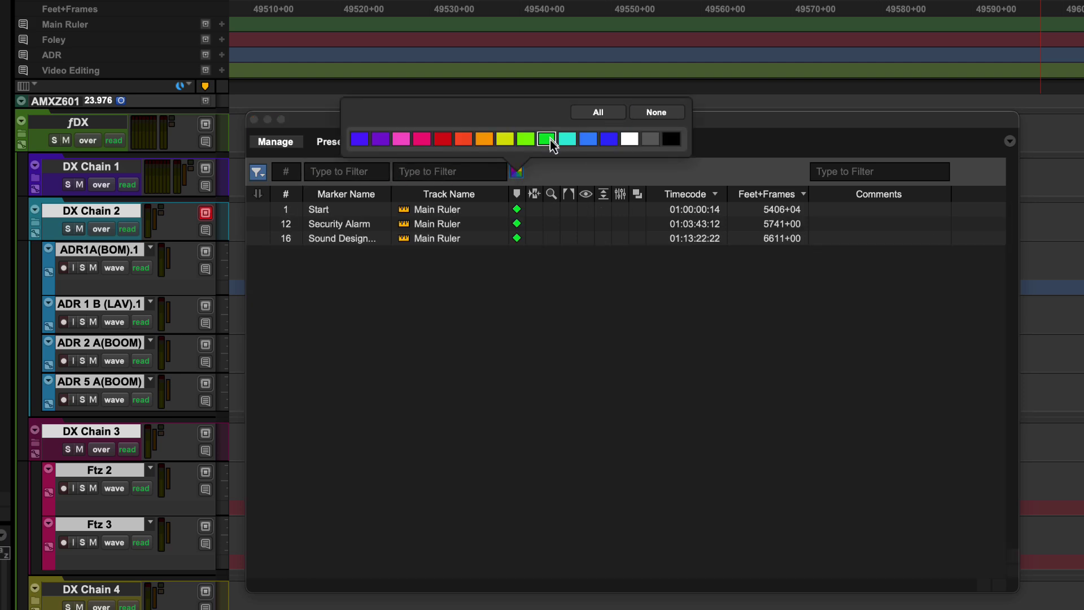
click(597, 112)
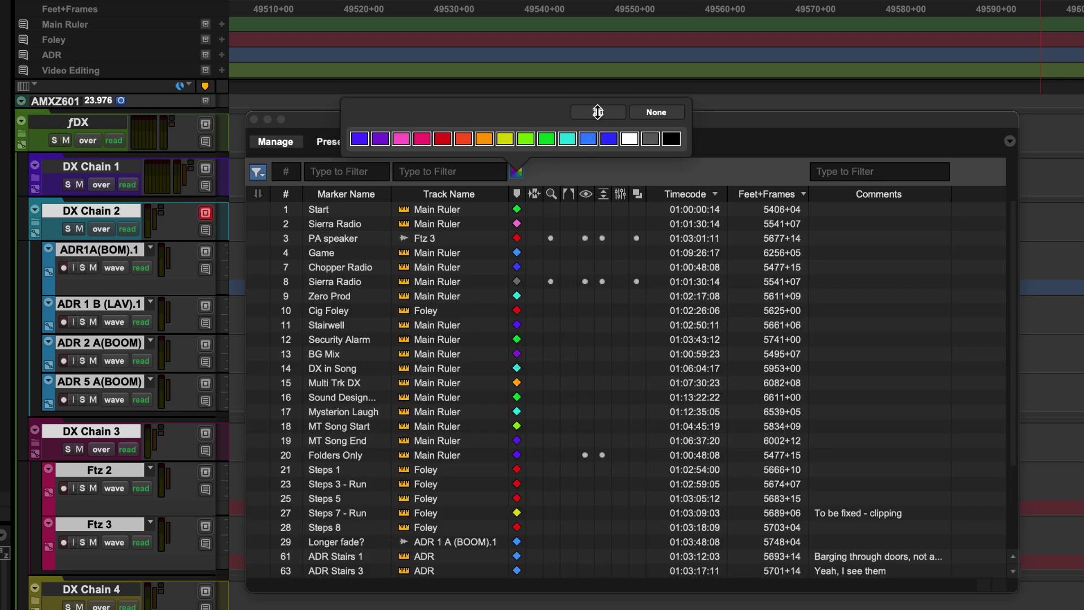
- Filter by comment text 'focu', clear it, and open the filter options
click(832, 170)
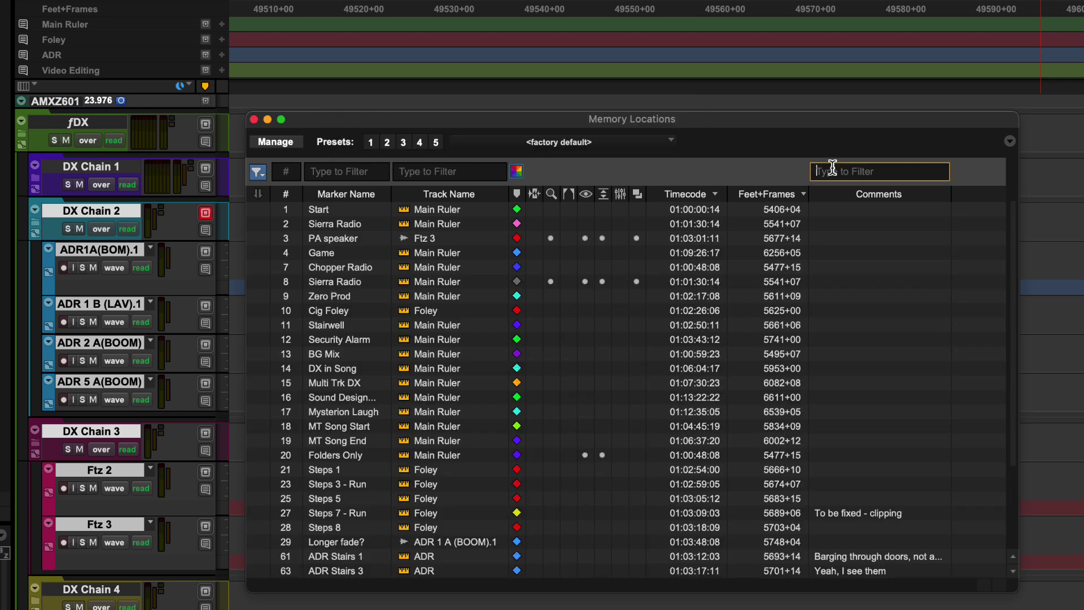
text(fo)
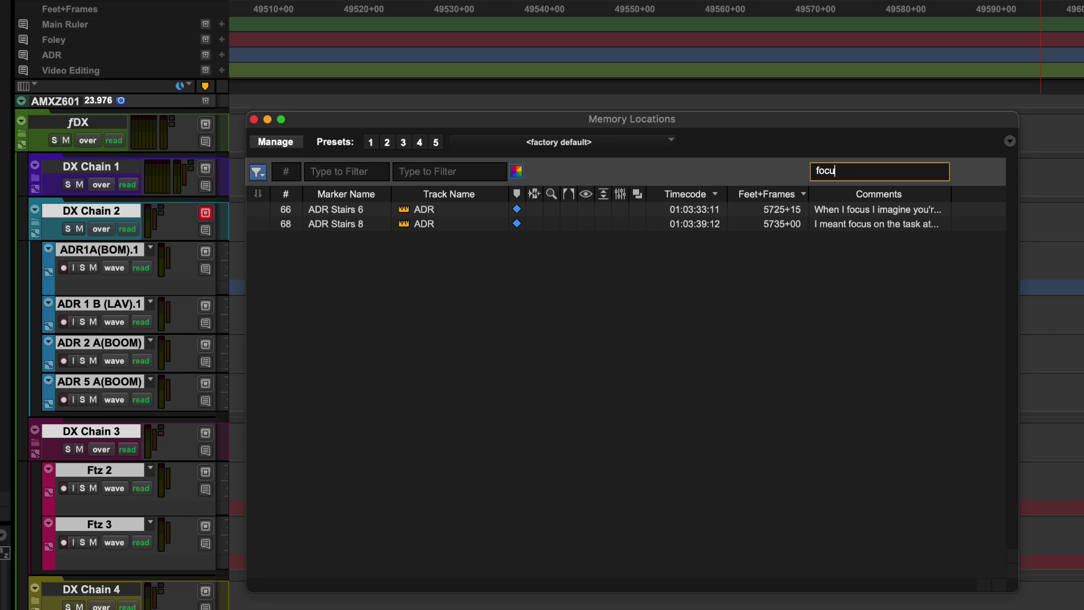
text(cu)
key(BackSpace)
key(BackSpace)
key(BackSpace)
key(BackSpace)
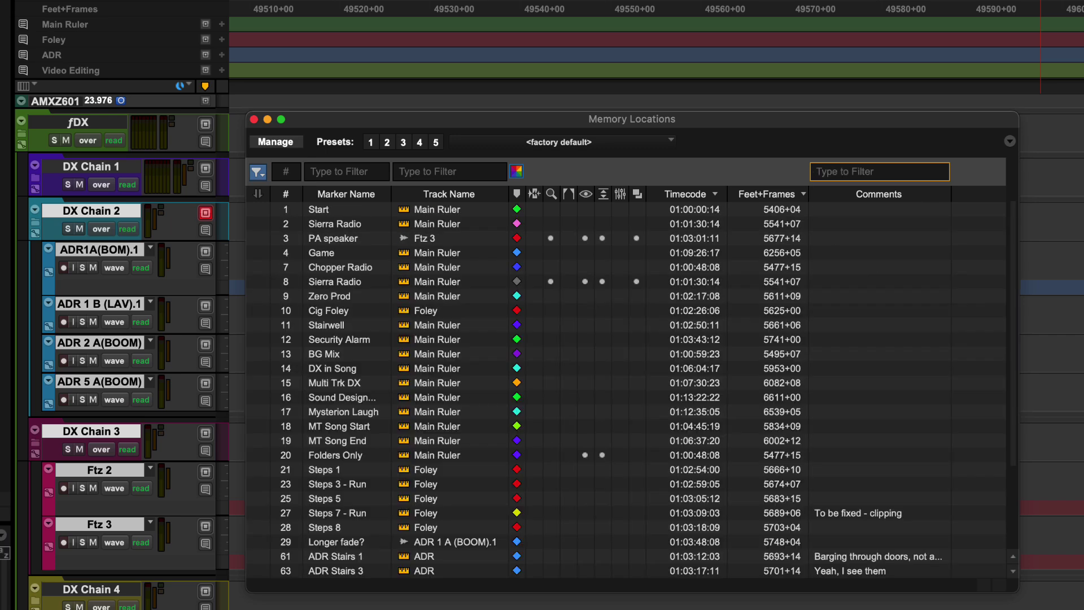
click(263, 176)
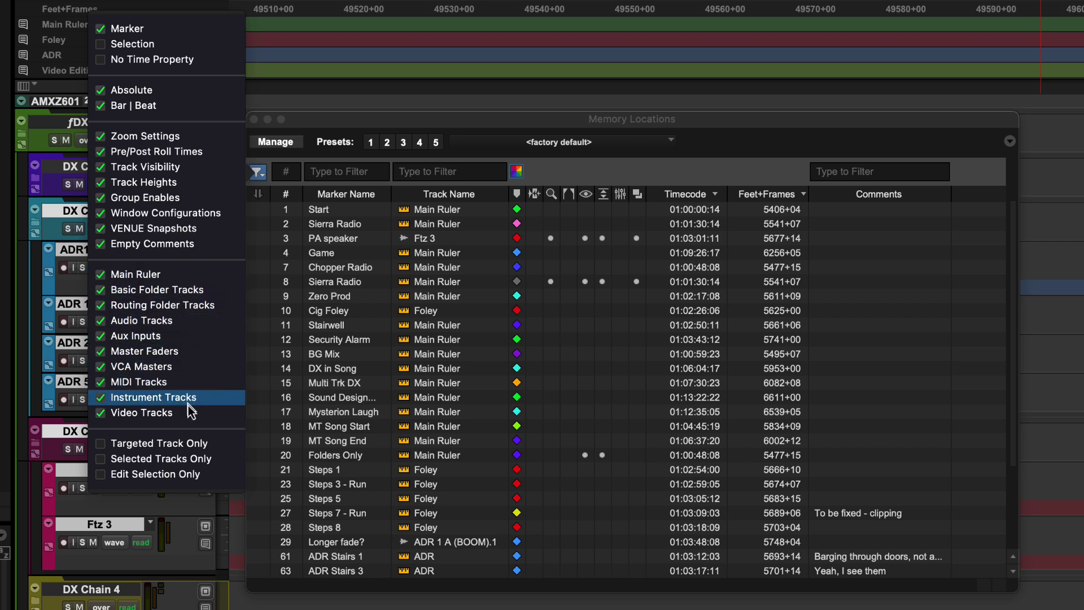
- Toggle the Selected Tracks Only filter and filter marker comments by the text 'fix'
click(187, 462)
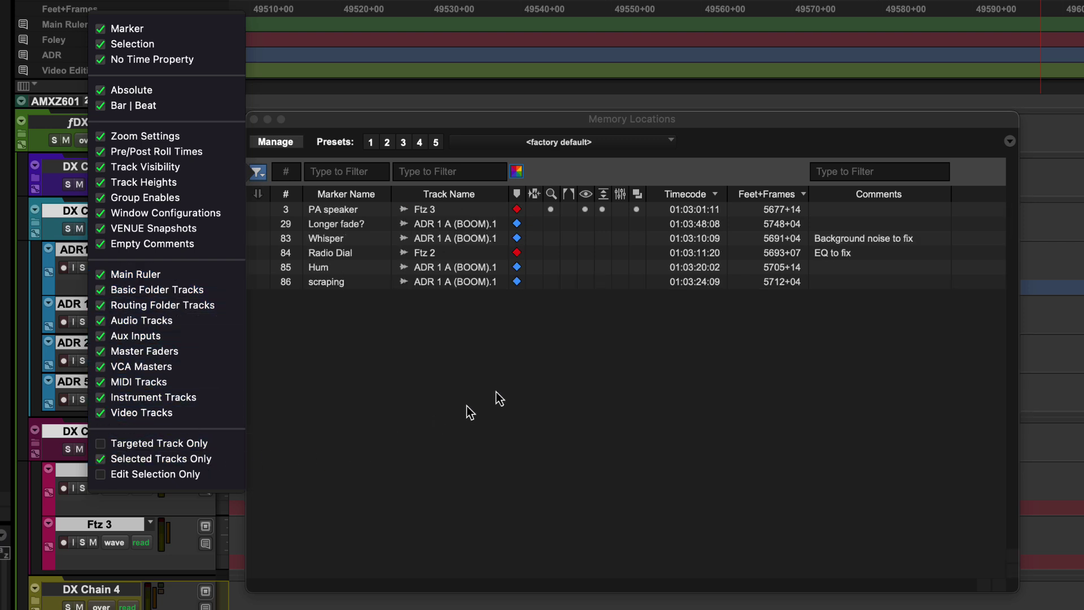
click(544, 107)
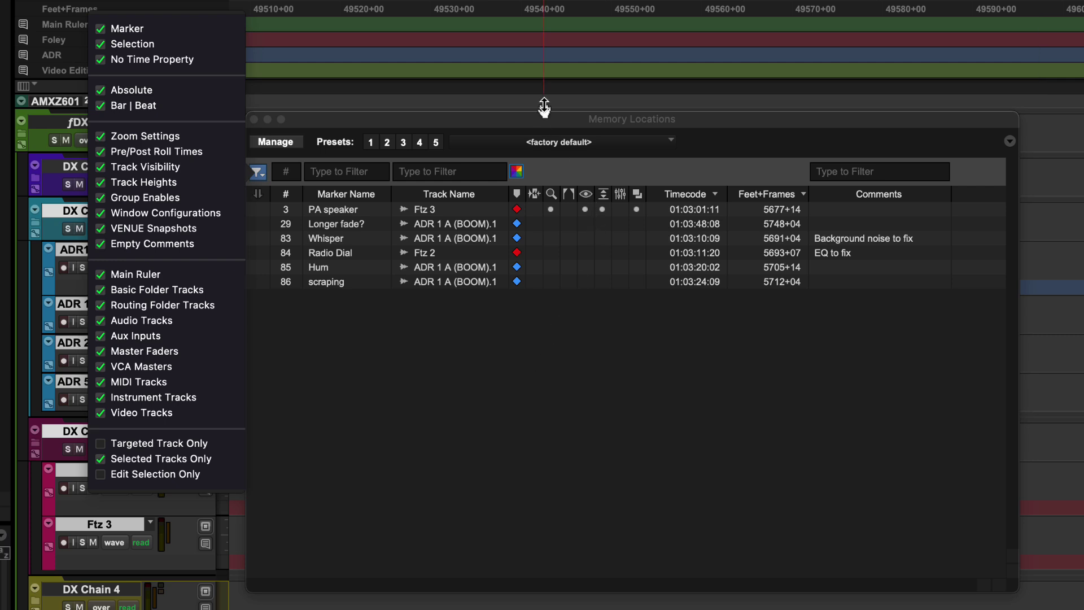
click(877, 176)
text(fix)
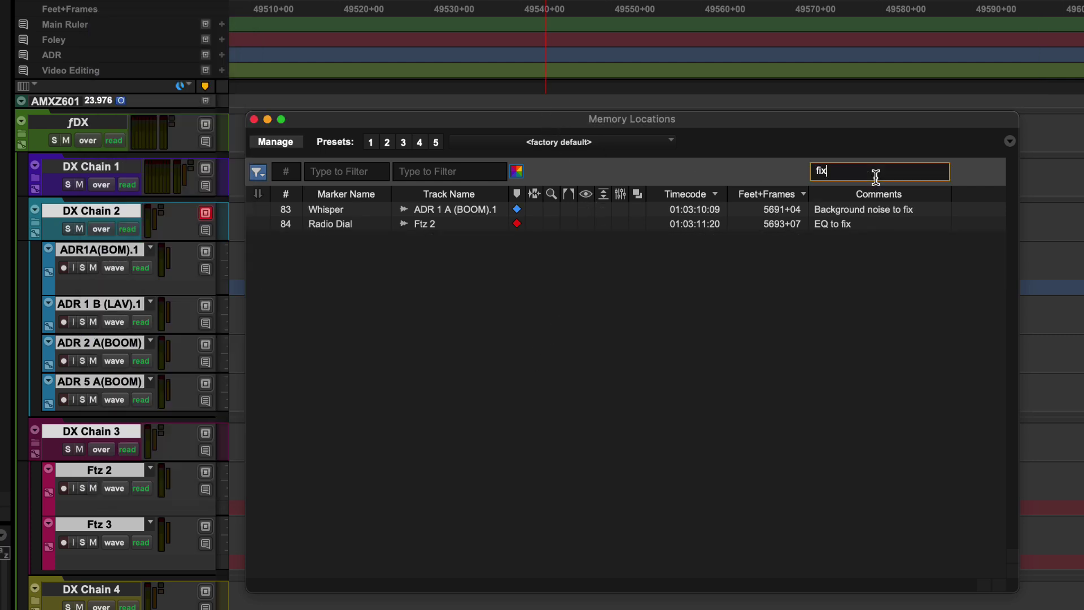
- Recall Memory Locations presets 1–4: ADR, Foley, then the third and fourth saved views
click(371, 143)
click(392, 144)
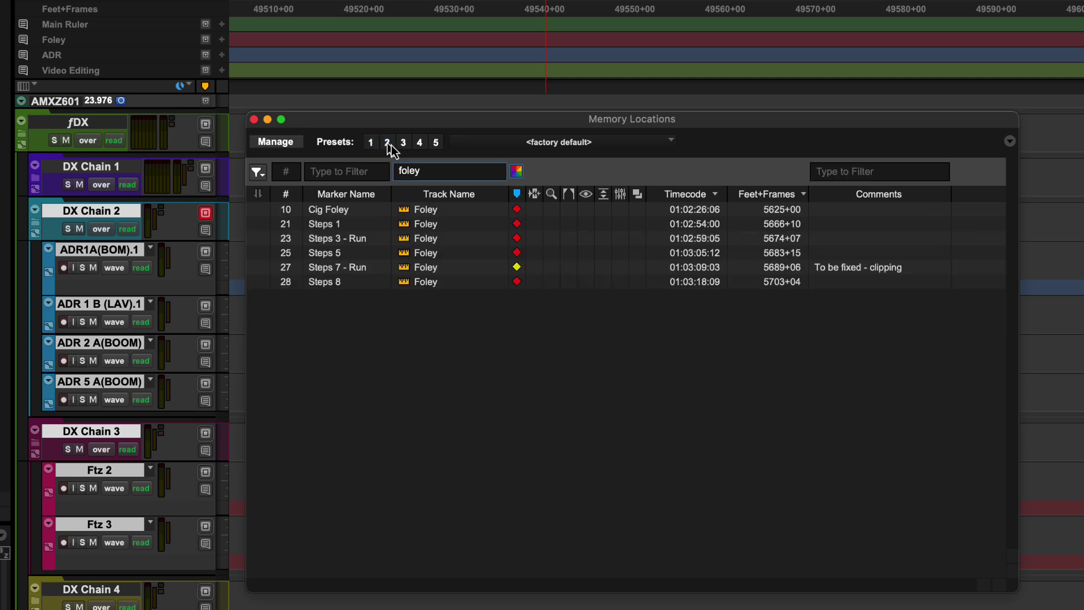
click(402, 145)
click(419, 144)
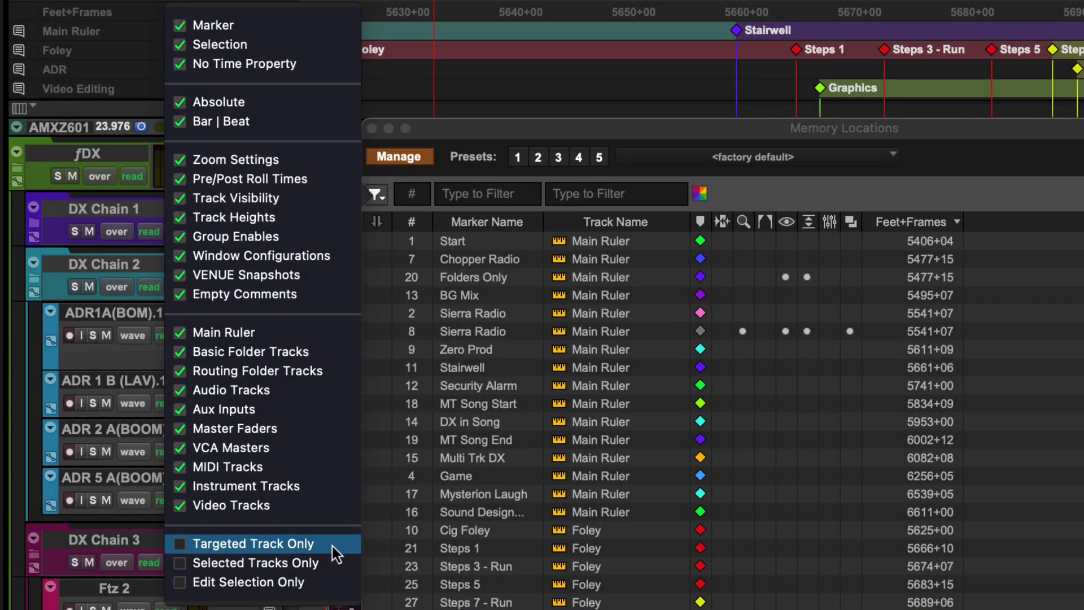
- Turn on Targeted Track Only, then target Foley and ADR rulers, locating Steps 1 and ADR Stairs 1
click(333, 546)
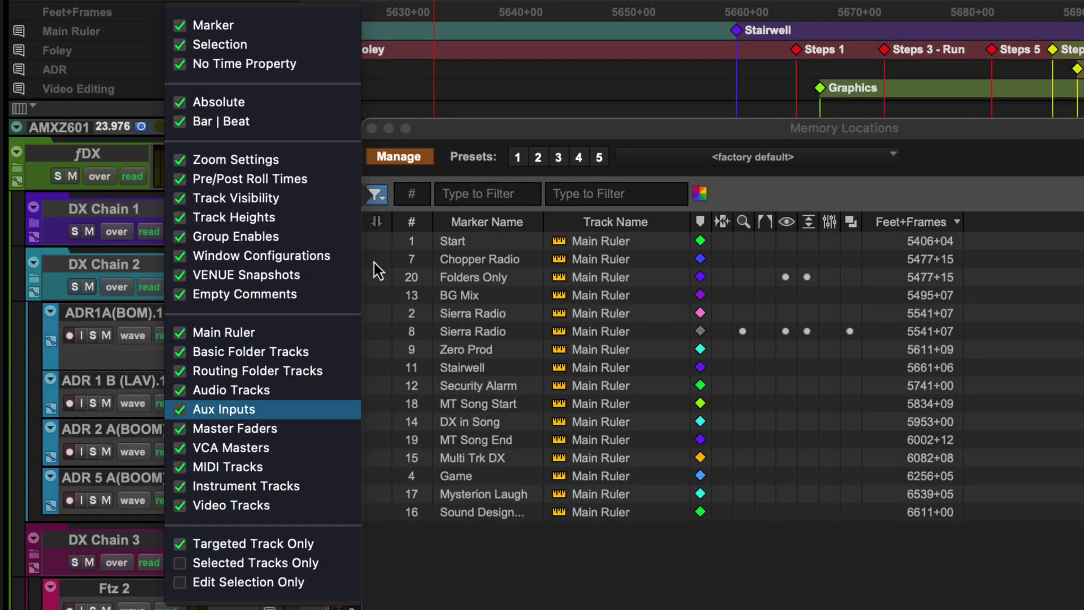
click(429, 136)
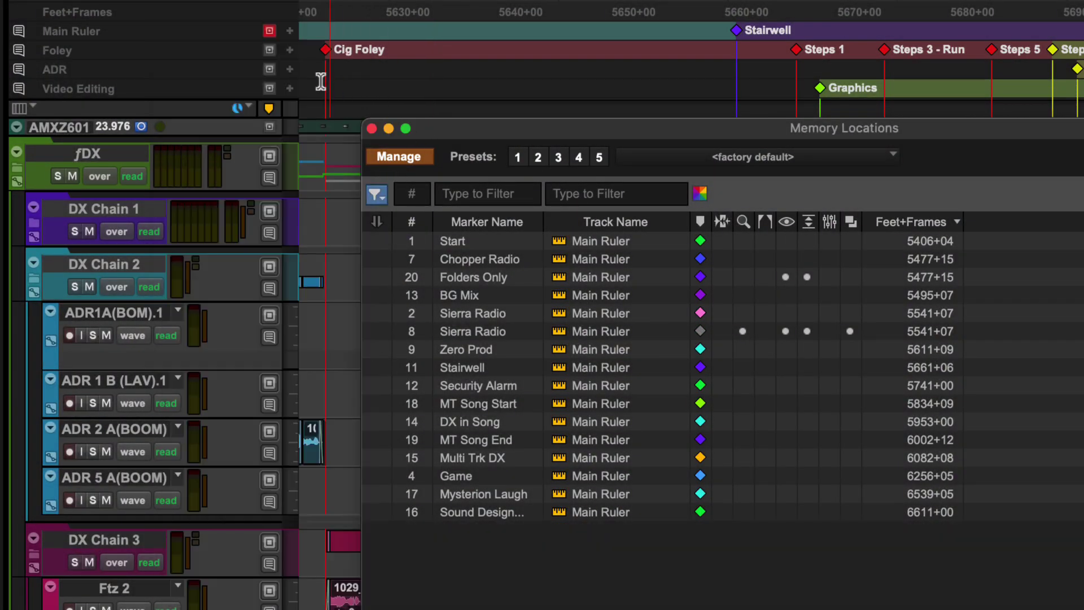
click(270, 50)
click(393, 264)
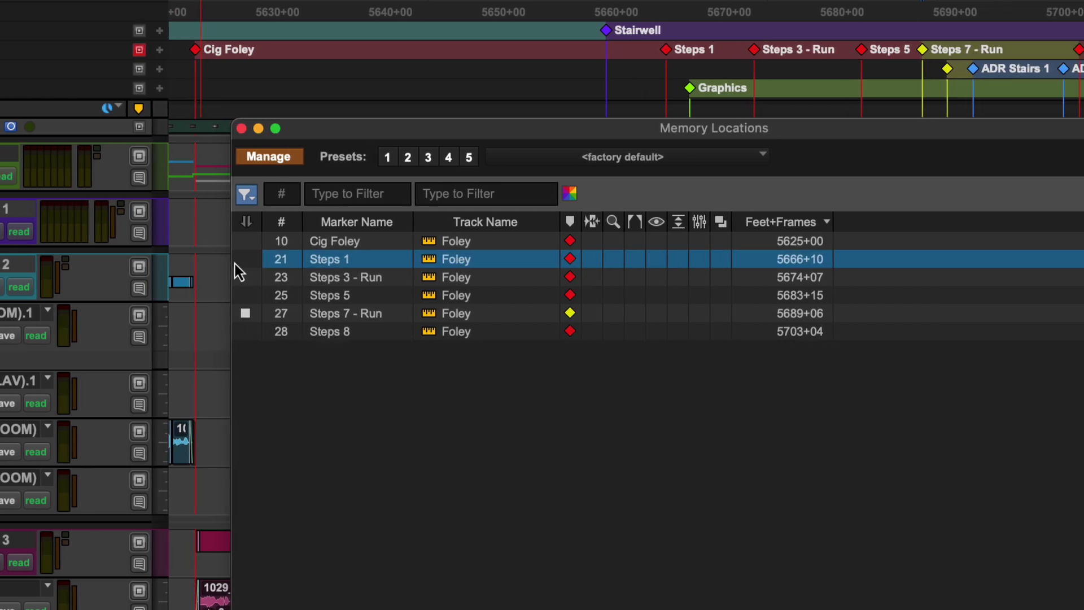
click(60, 68)
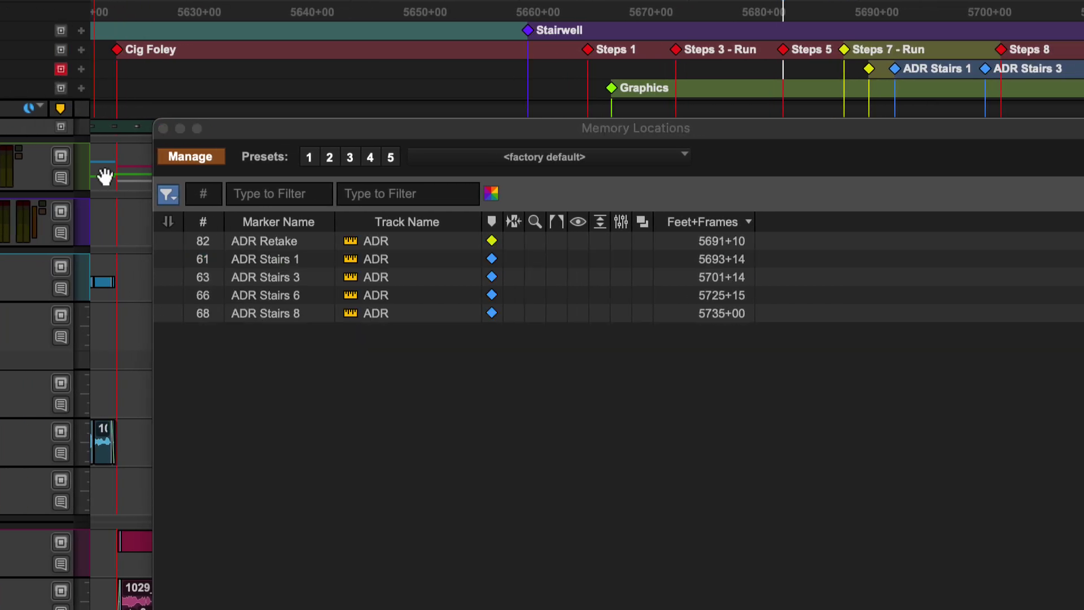
click(164, 260)
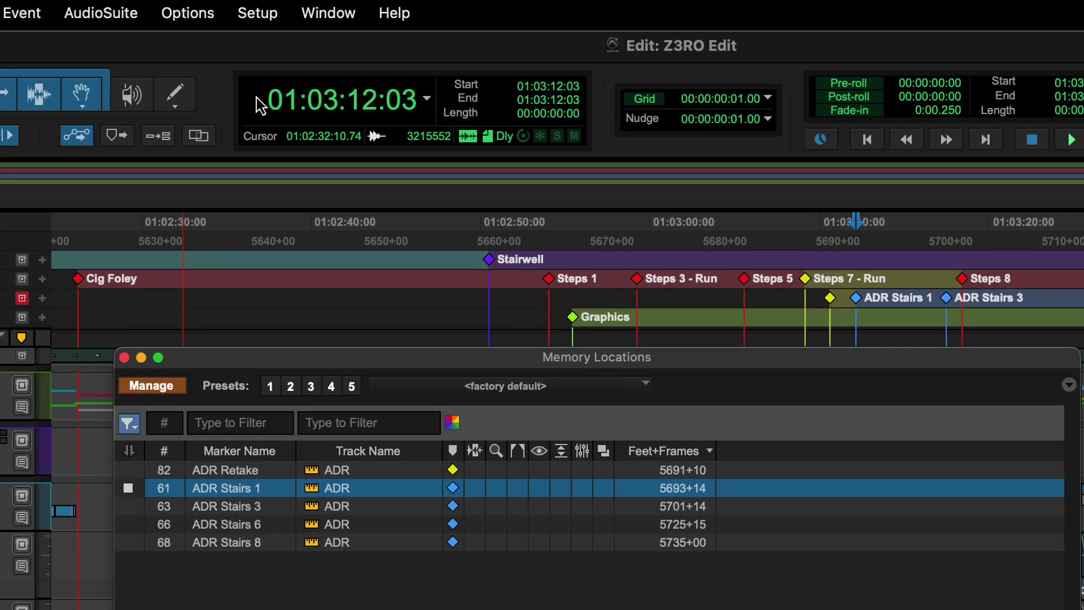
- Bring up Setup > Preferences showing the Editing settings page
click(281, 23)
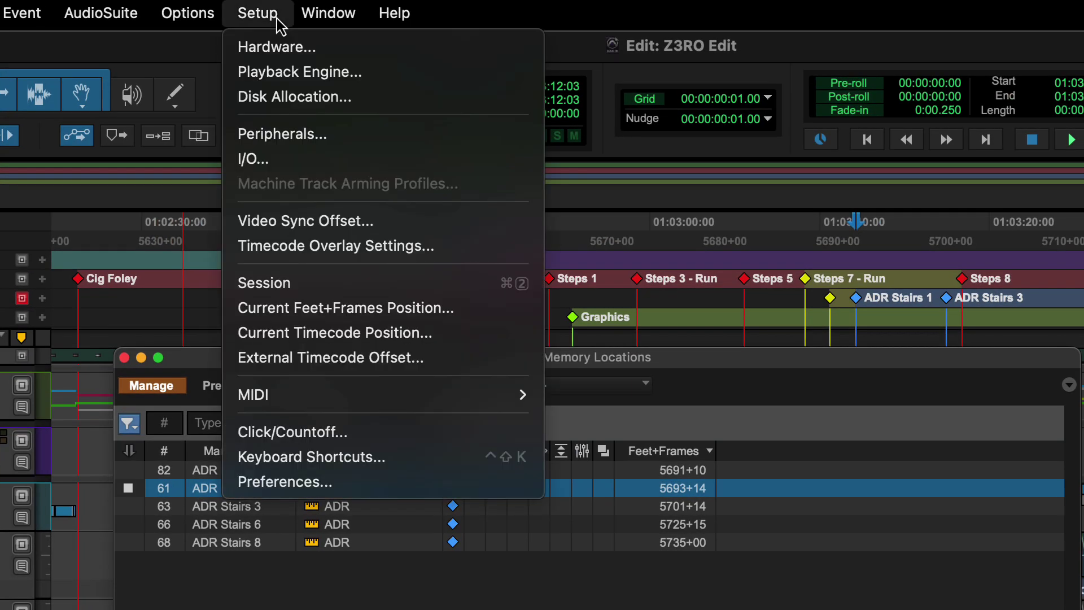
click(281, 483)
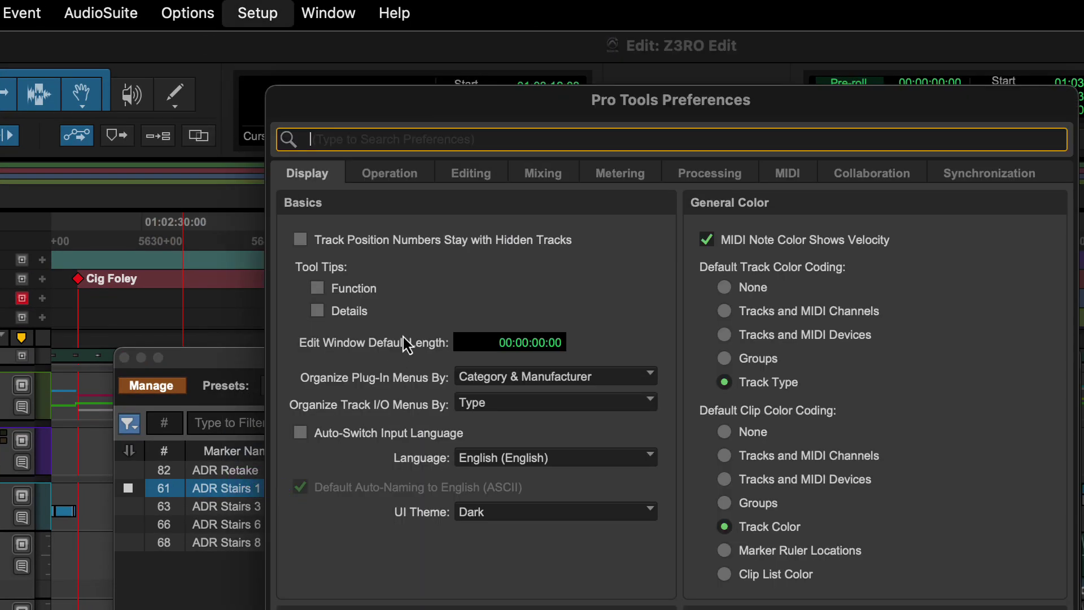
click(471, 175)
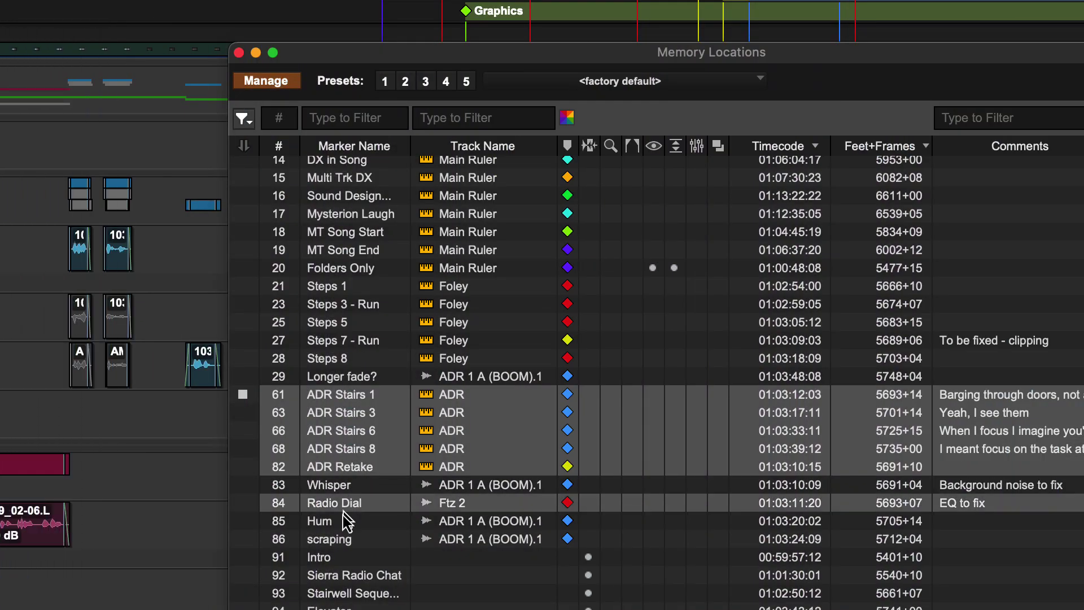
- Add Hum to the selected ADR and Radio Dial markers, toggle Manage mode, and show Delete/Batch Rename actions
super+click(337, 524)
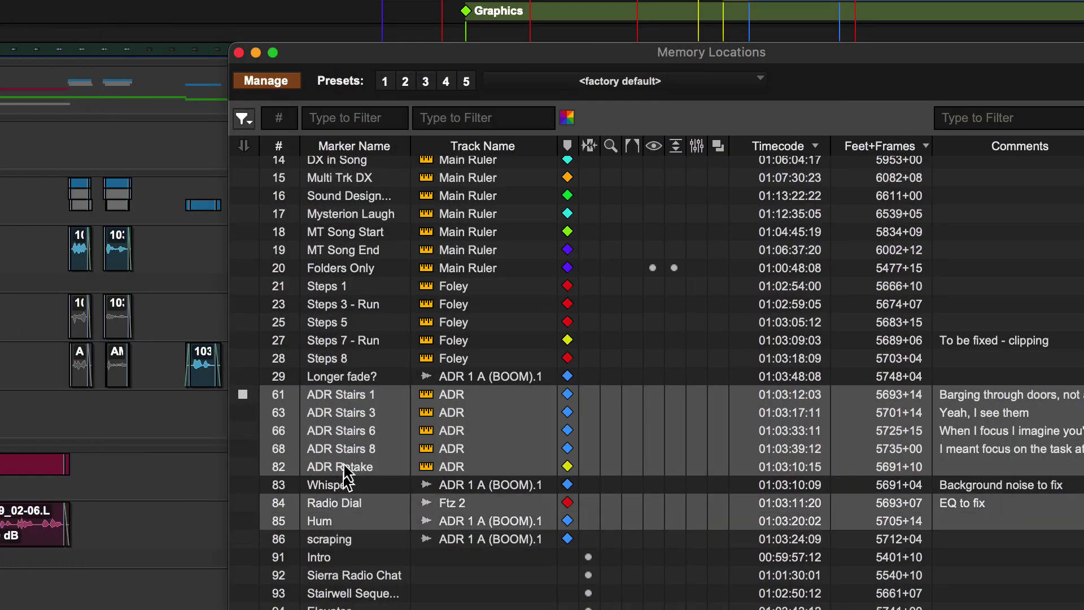
click(276, 84)
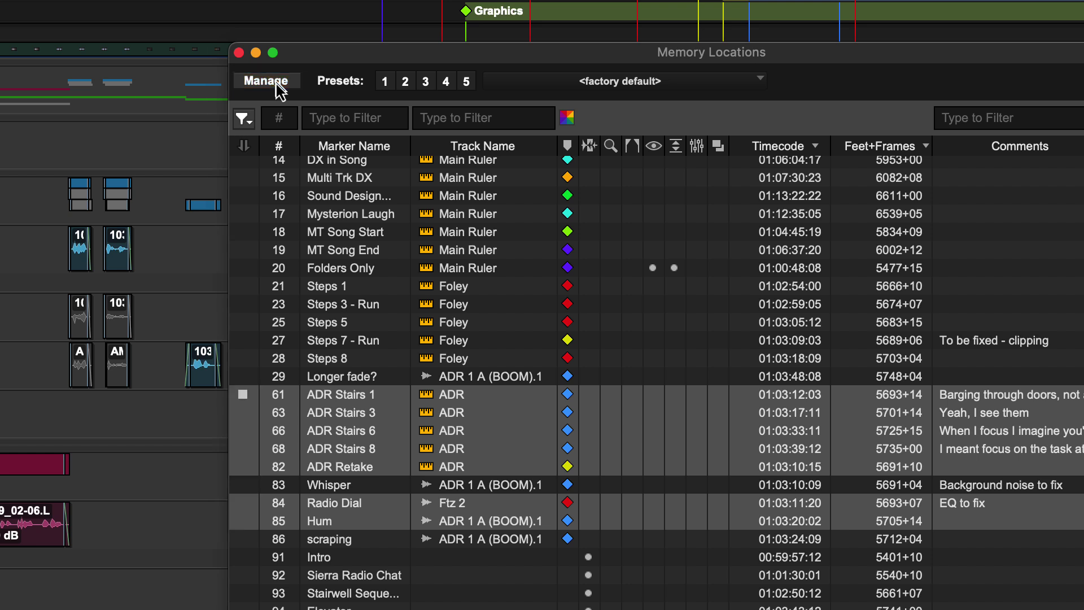
click(276, 84)
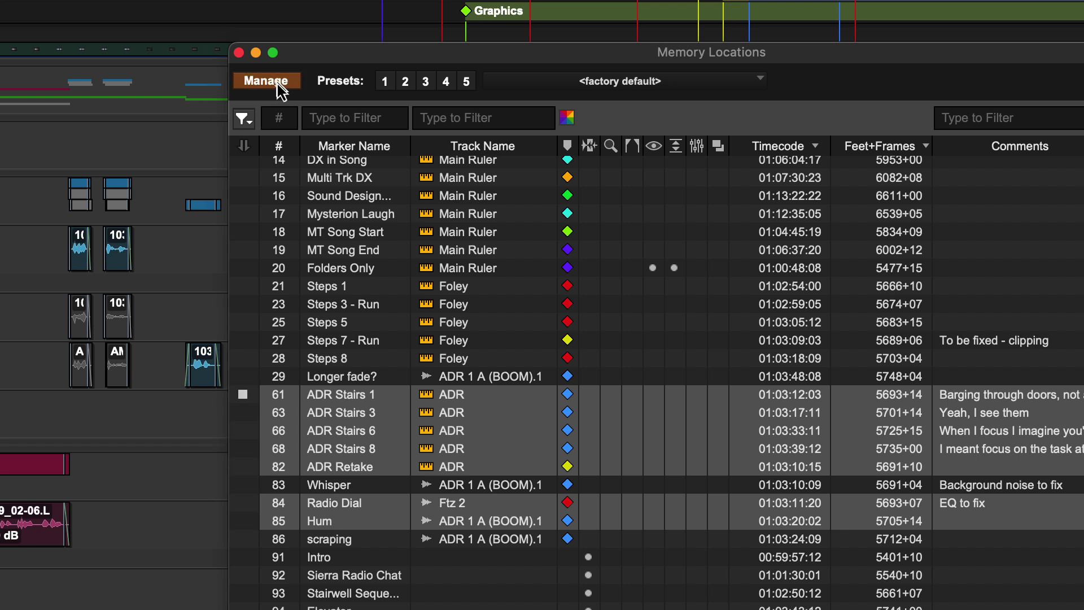
right_click(323, 408)
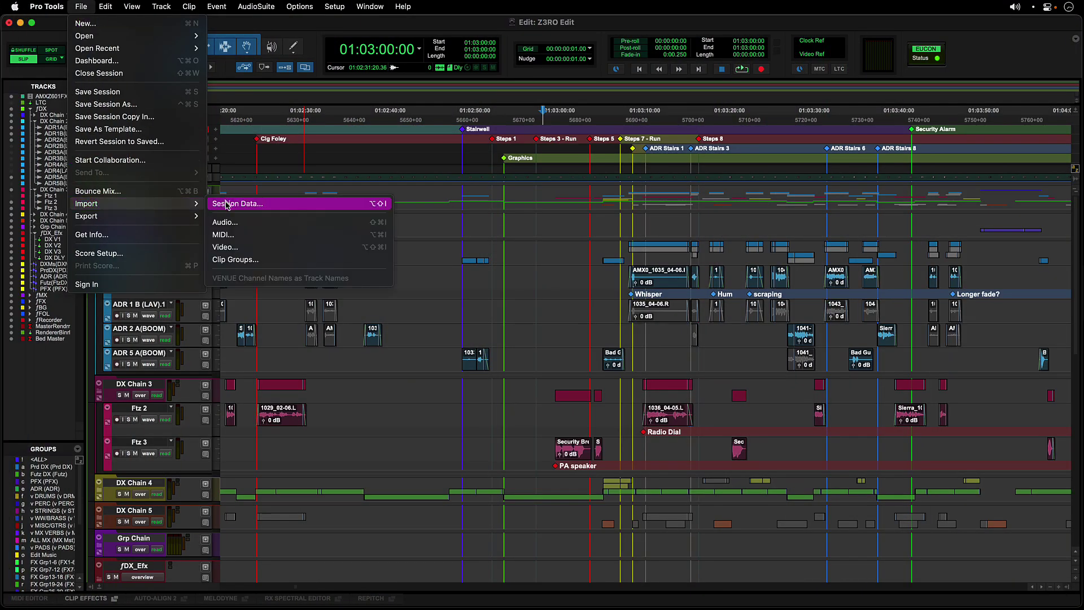
- Start Import Session Data from the Z3RO Dialog Edit.ptx session file
click(225, 204)
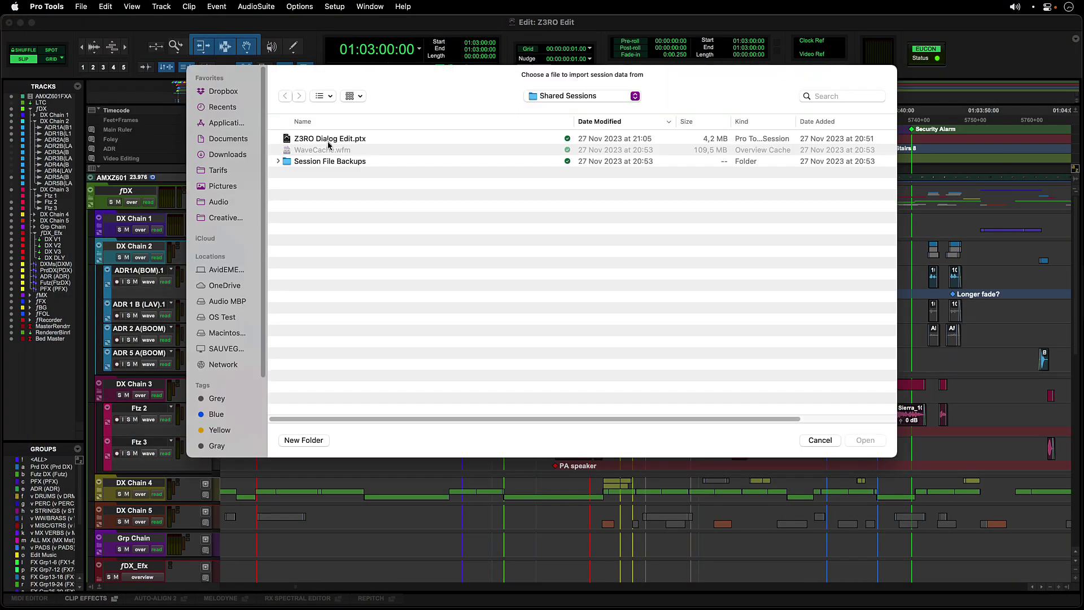
click(329, 140)
double_click(329, 140)
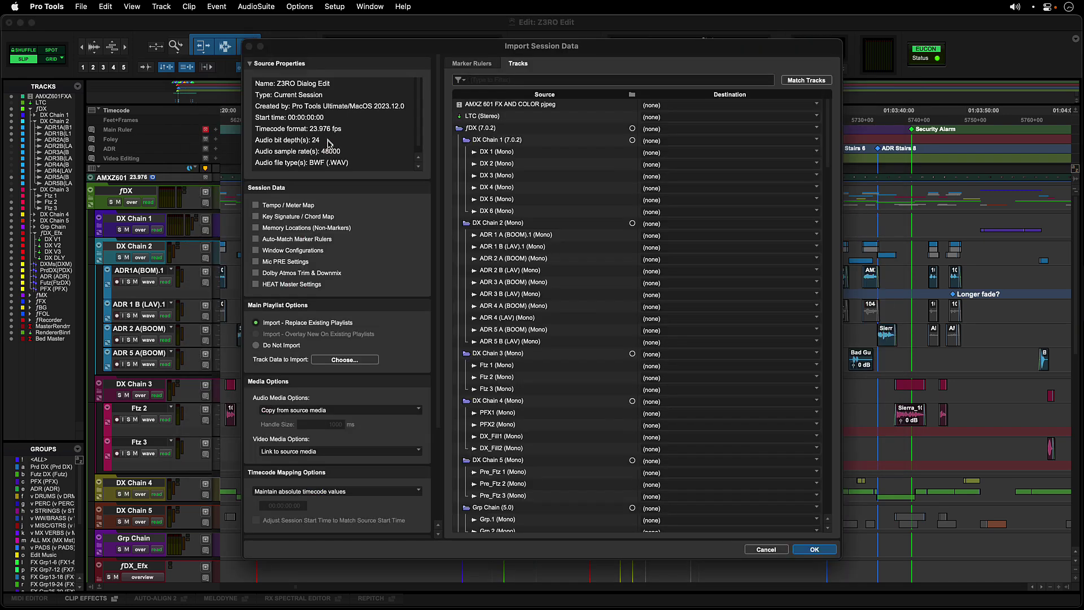
- Map Main Ruler to Main Ruler, Foley to a New Basic Folder, and match the remaining rulers
click(479, 68)
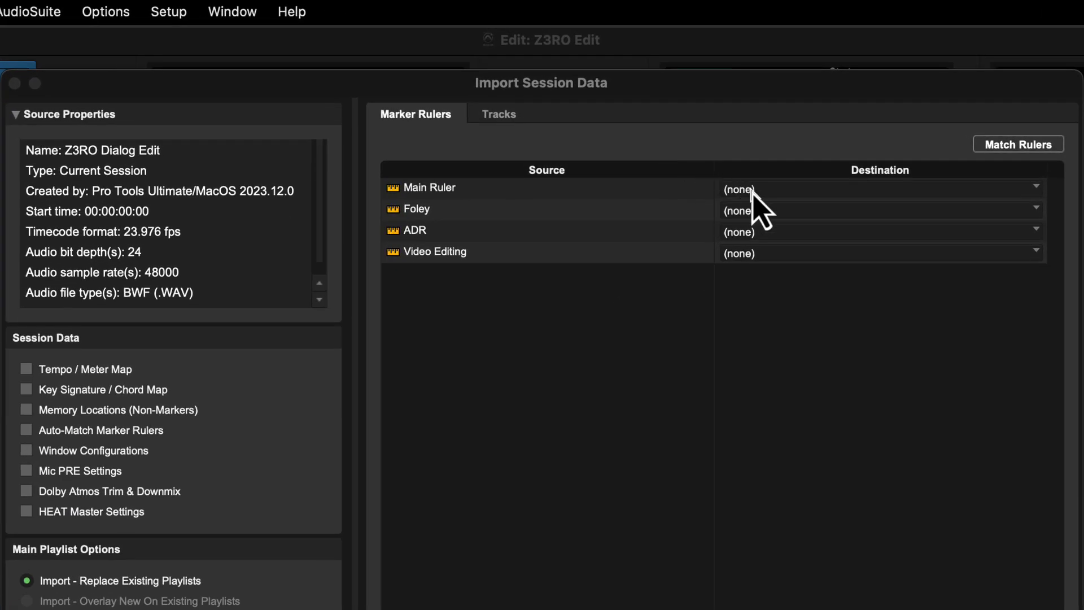
click(753, 192)
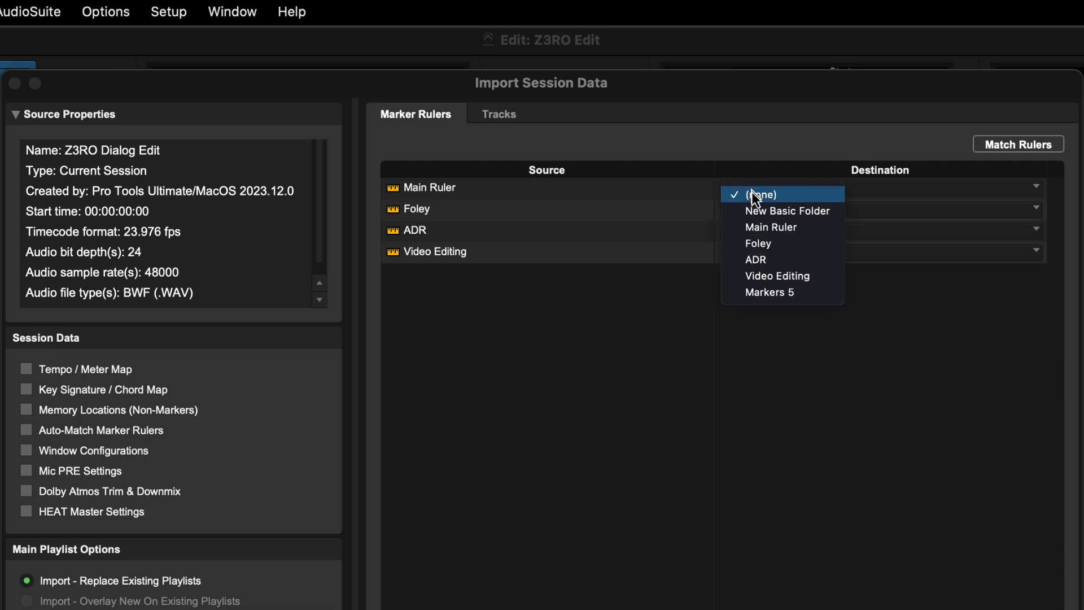
click(759, 226)
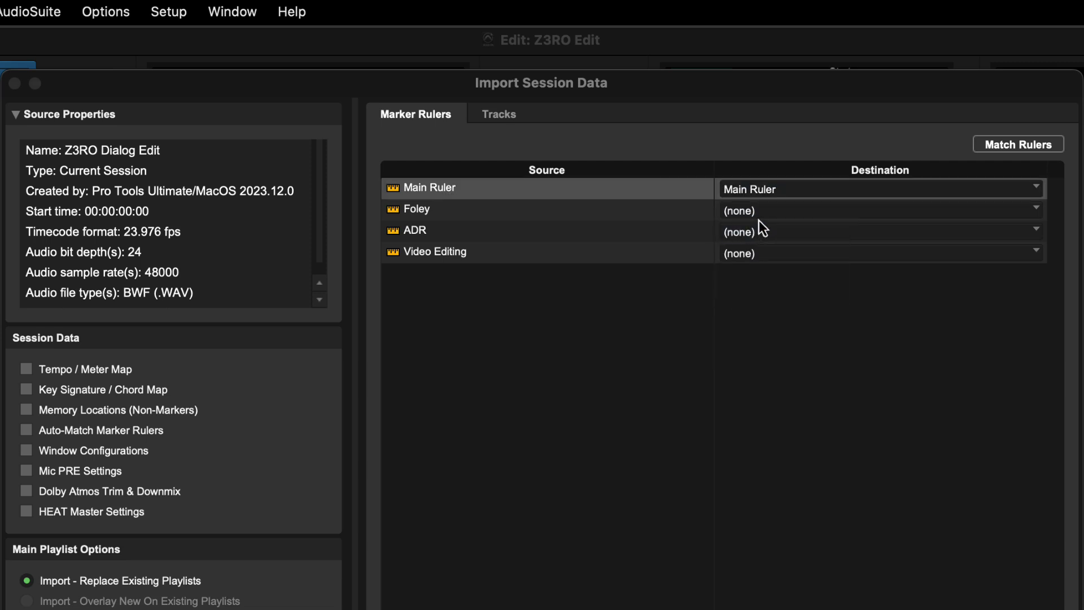
click(759, 215)
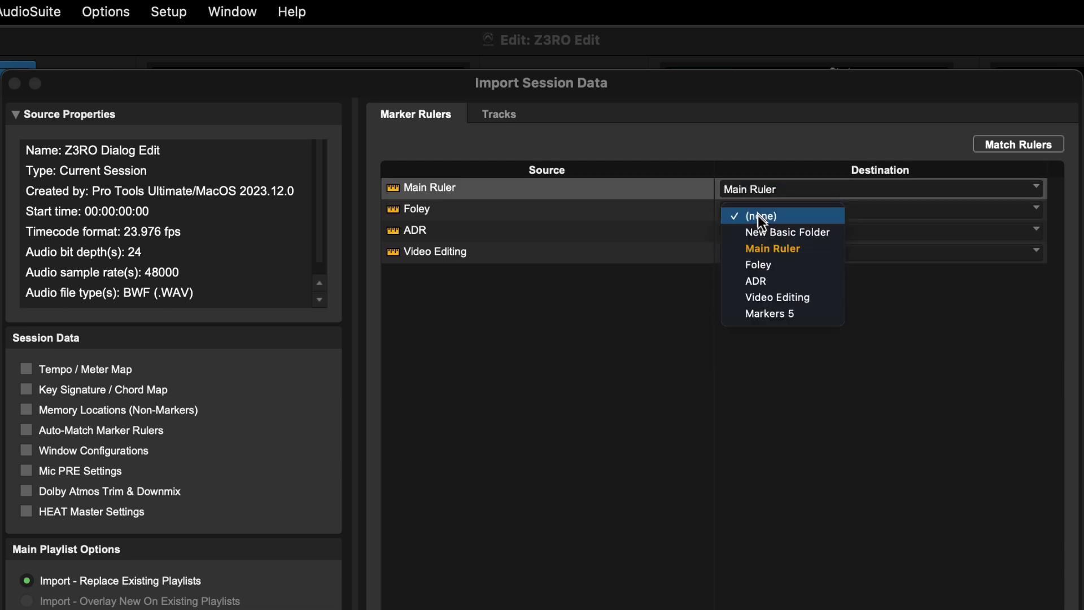
click(759, 228)
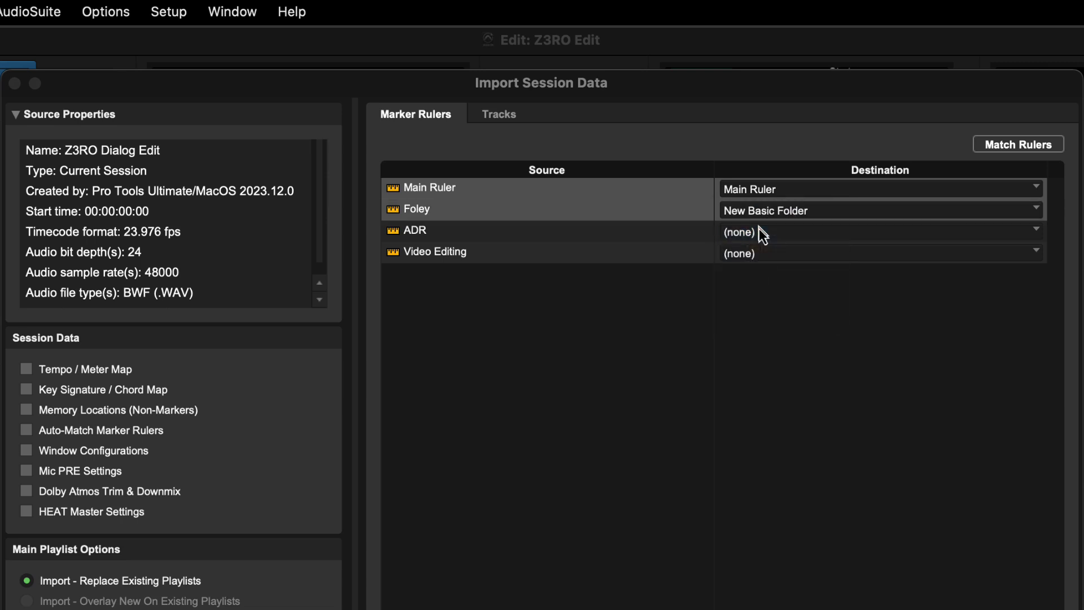
click(1002, 147)
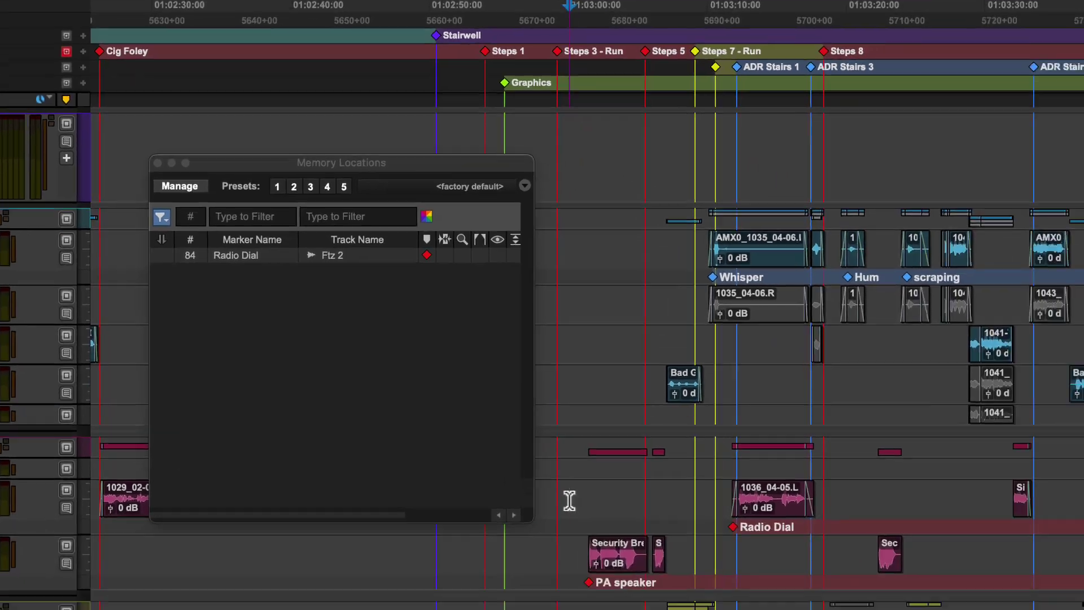
- Select a time range across Ftz 2 and Ftz 3 covering the Radio Dial and PA speaker markers
drag(633, 534, 1009, 609)
drag(835, 553, 949, 554)
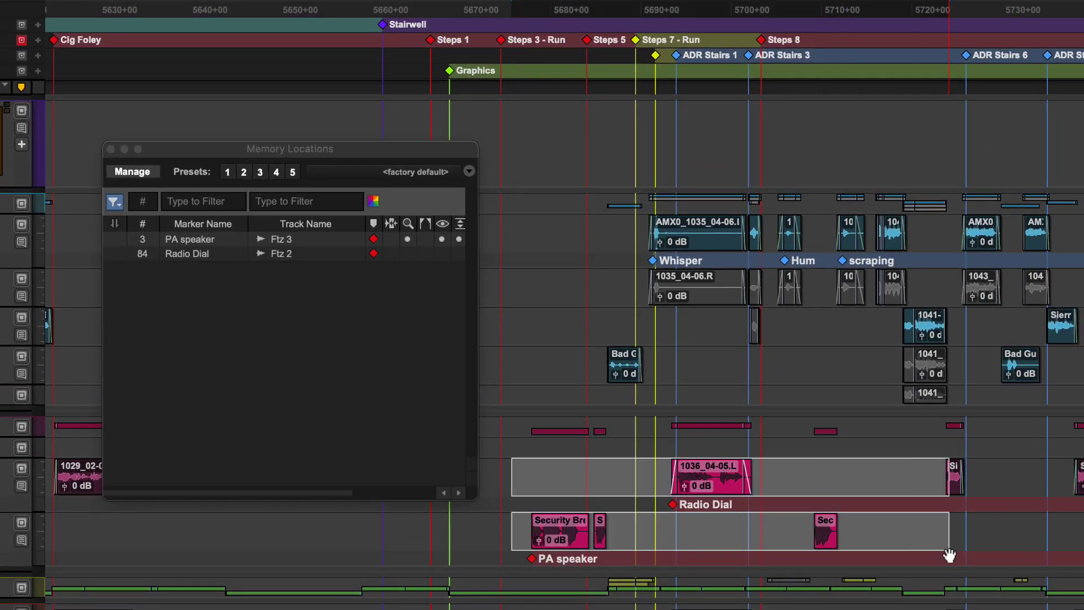